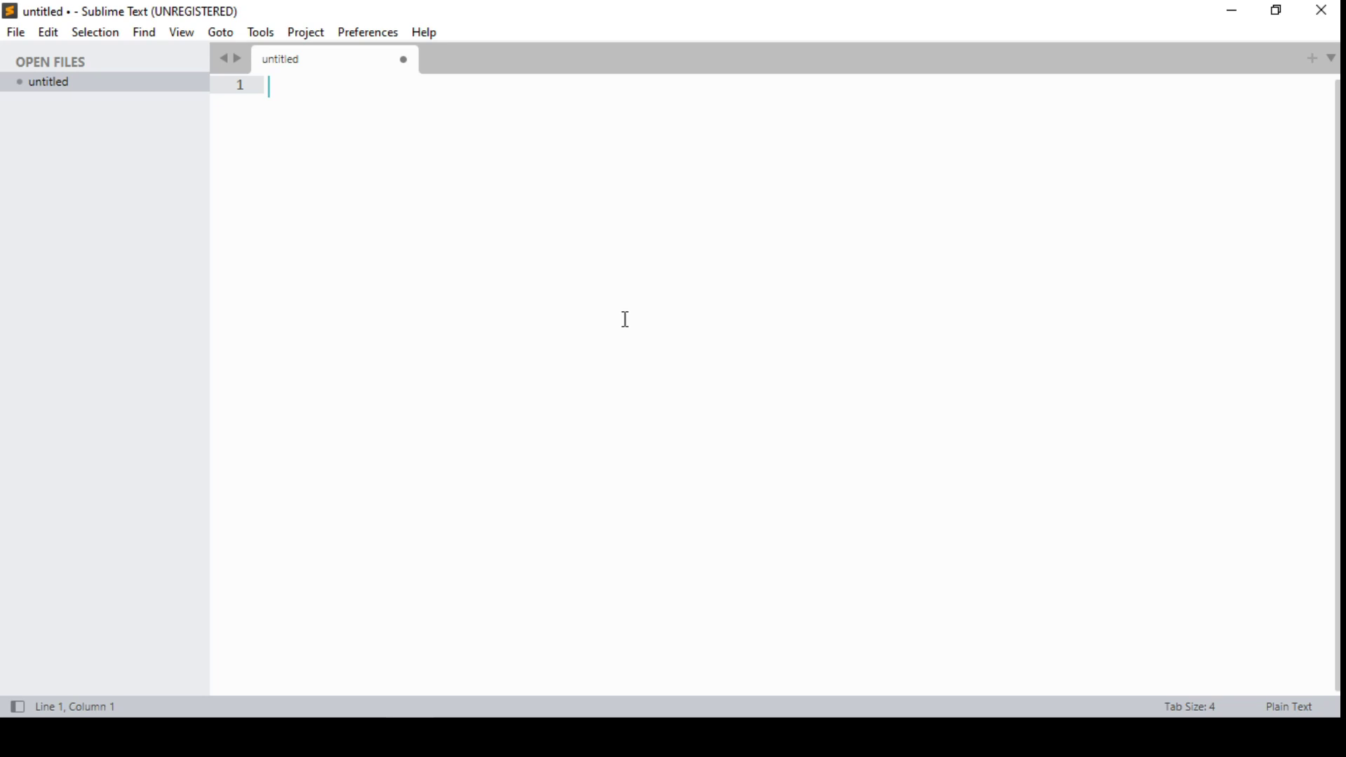
# Run Install Package Control from the Command Palette and dismiss the success message.
pyautogui.click(259, 36)
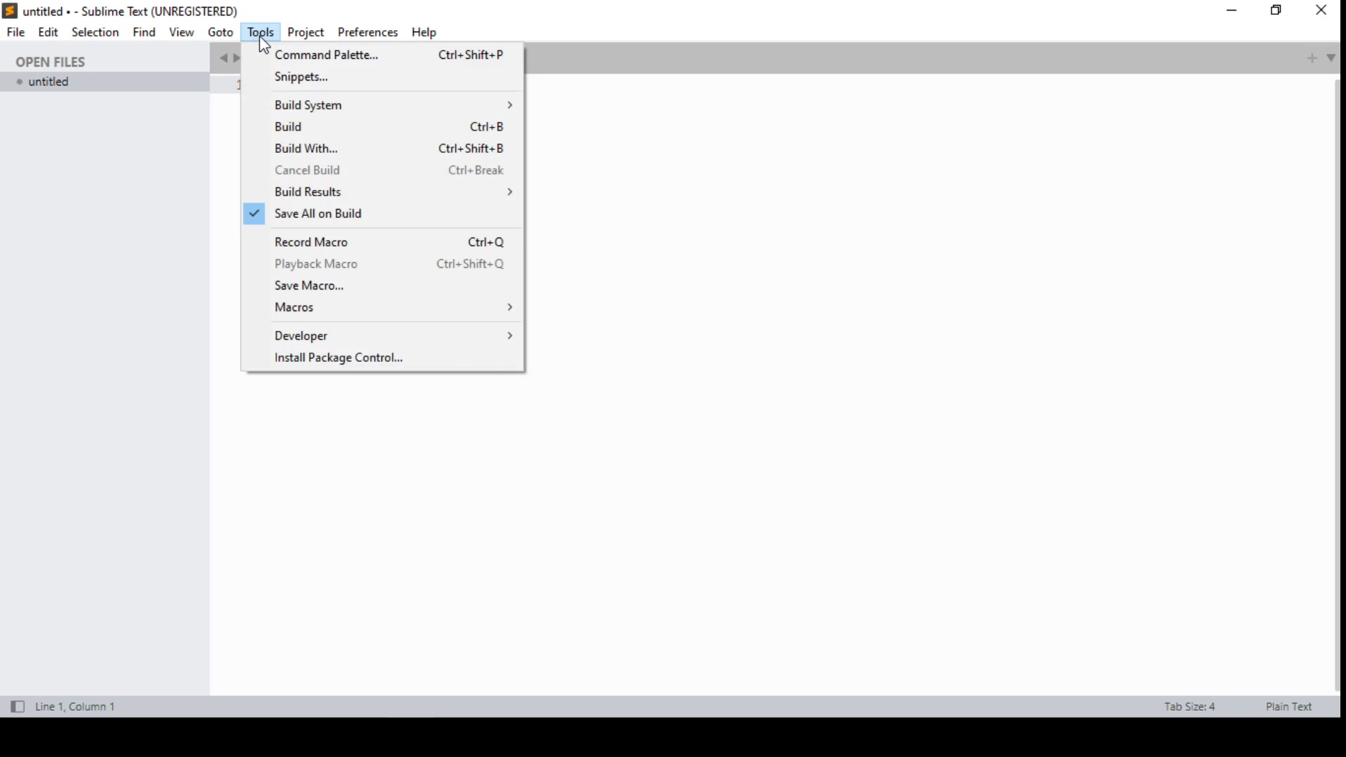
pyautogui.click(272, 55)
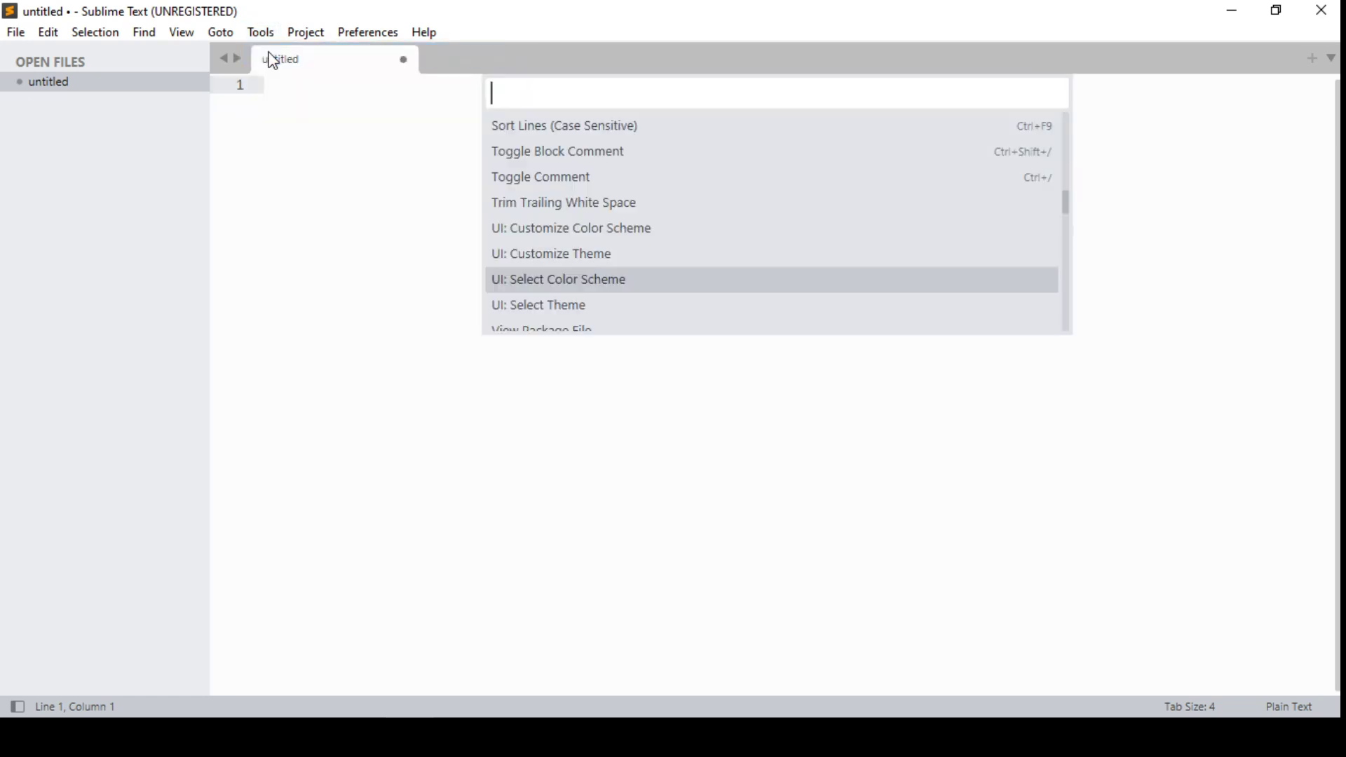
pyautogui.write('i')
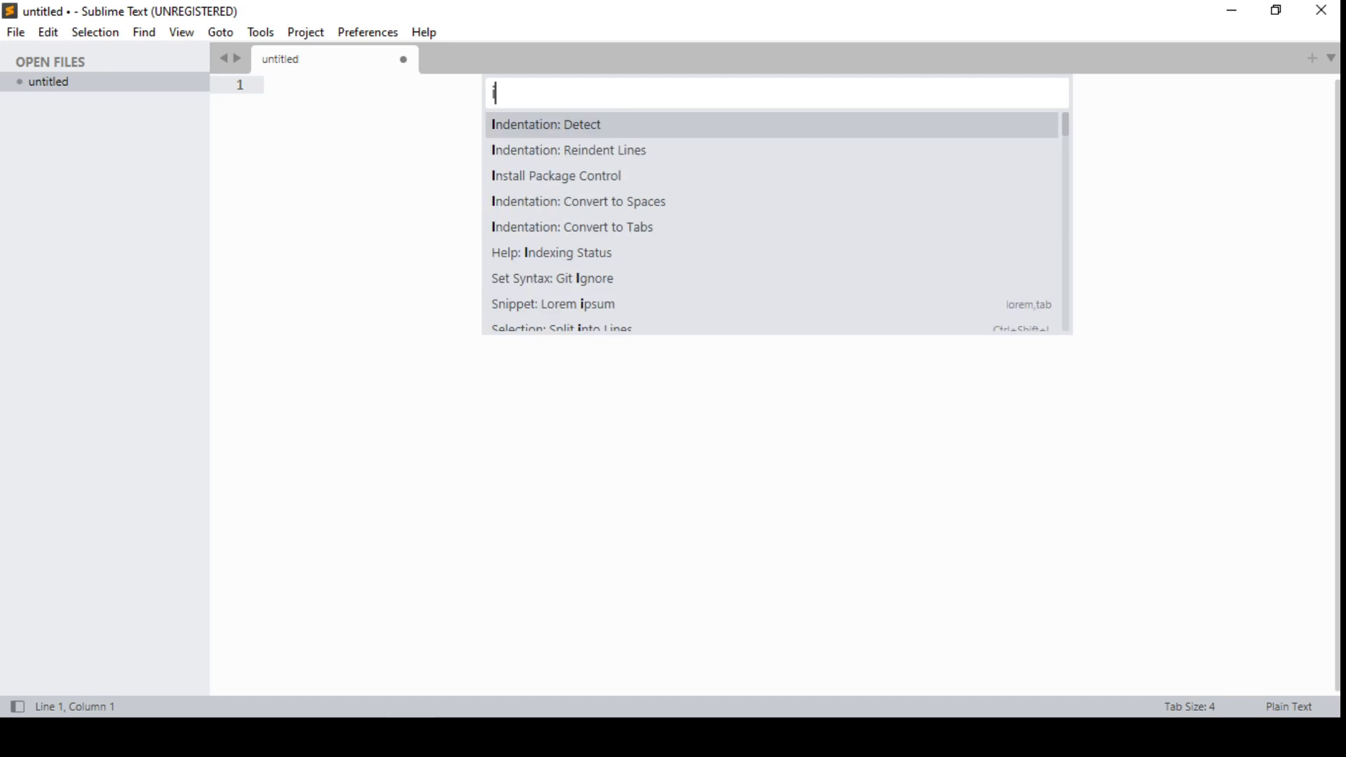
pyautogui.write('nstall')
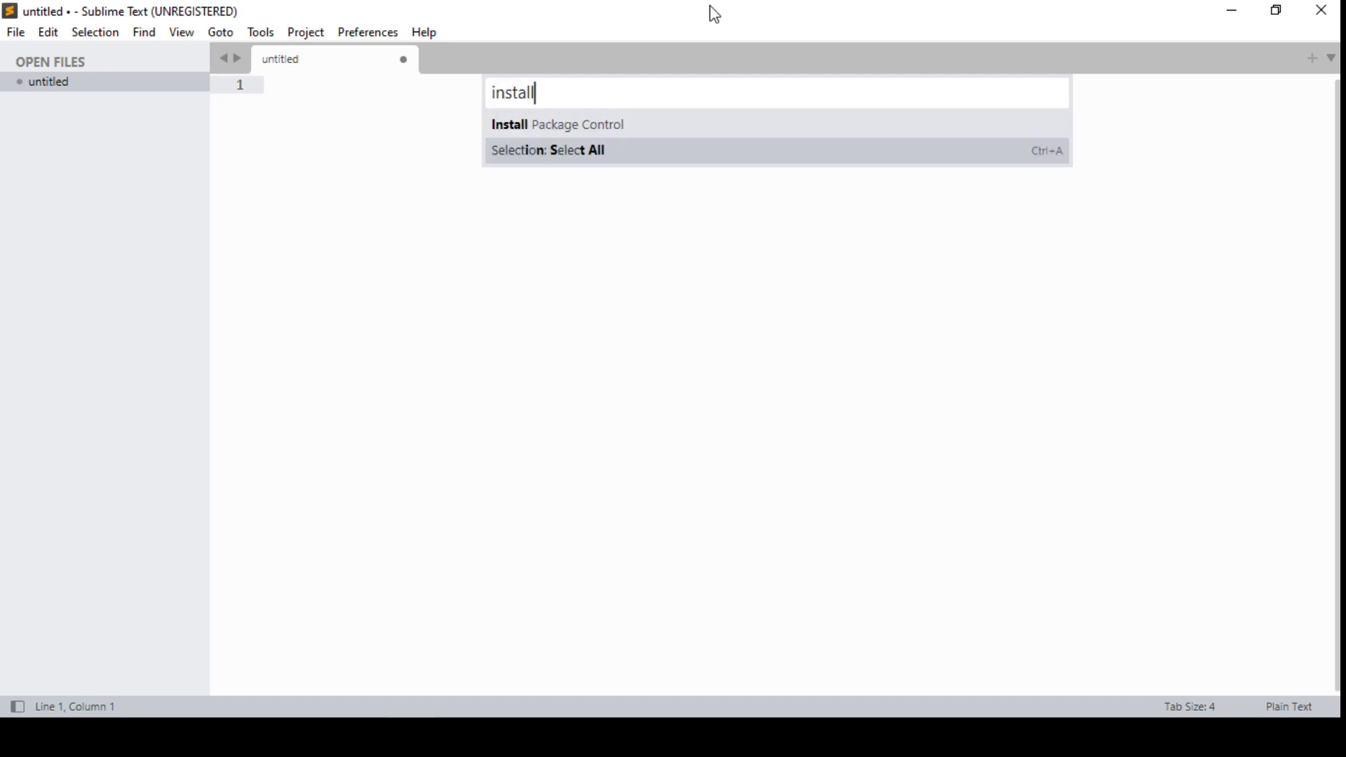
pyautogui.click(621, 126)
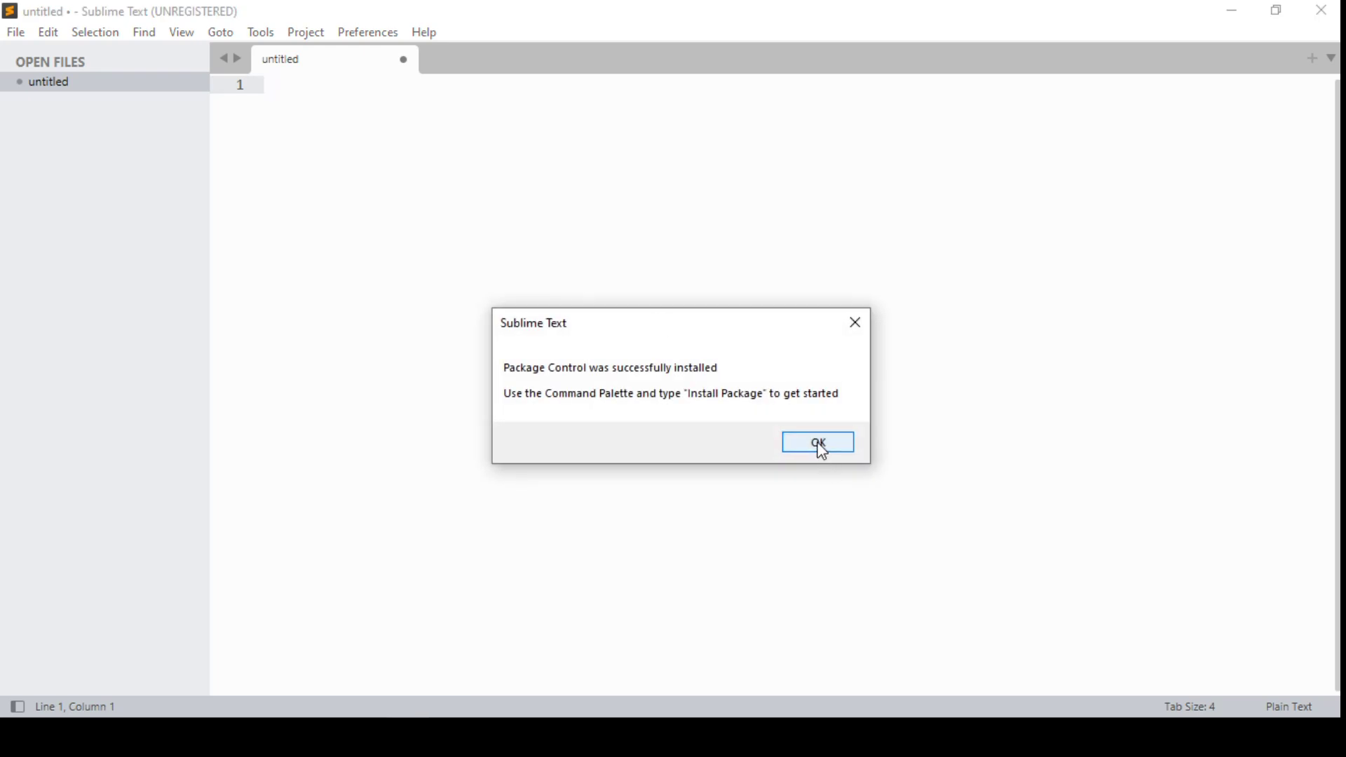
pyautogui.click(821, 451)
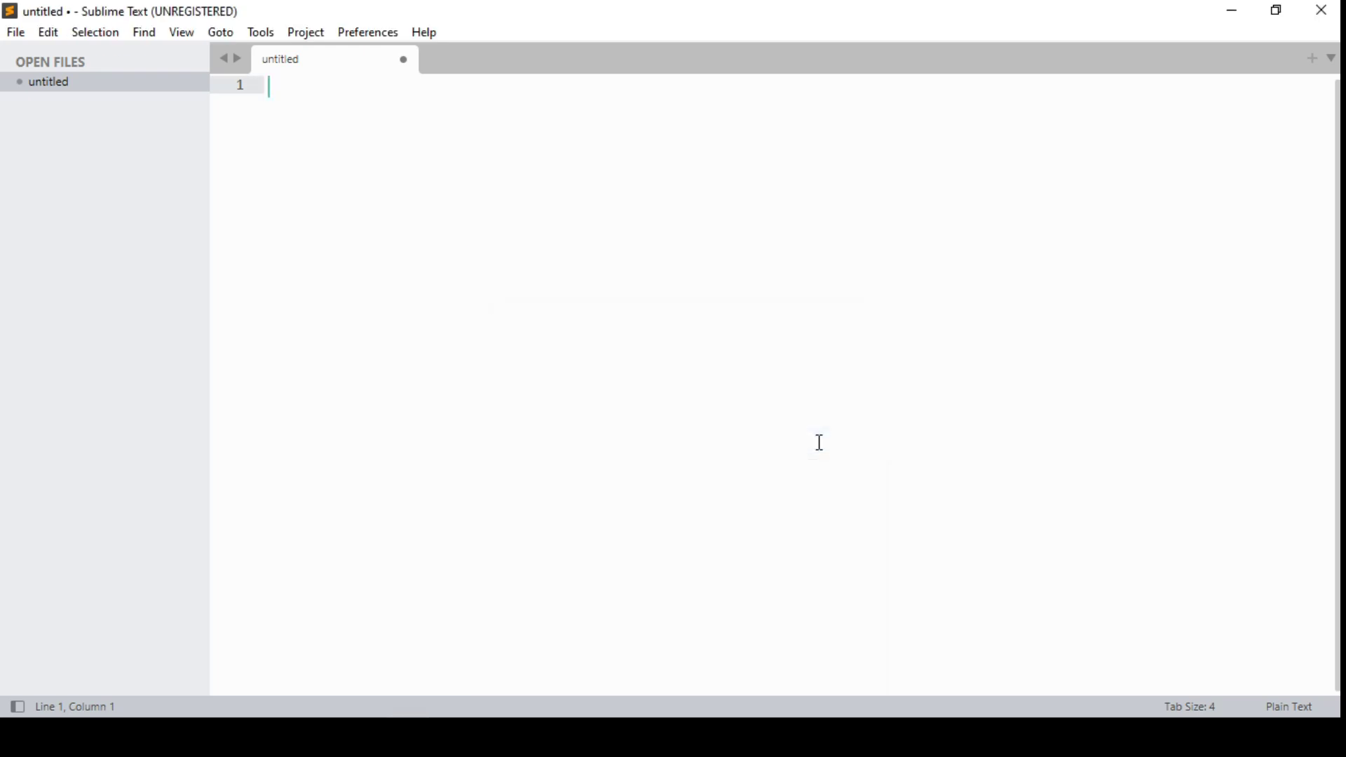
# Run Package Control: Install Package from Preferences and browse the loaded package list.
pyautogui.click(390, 46)
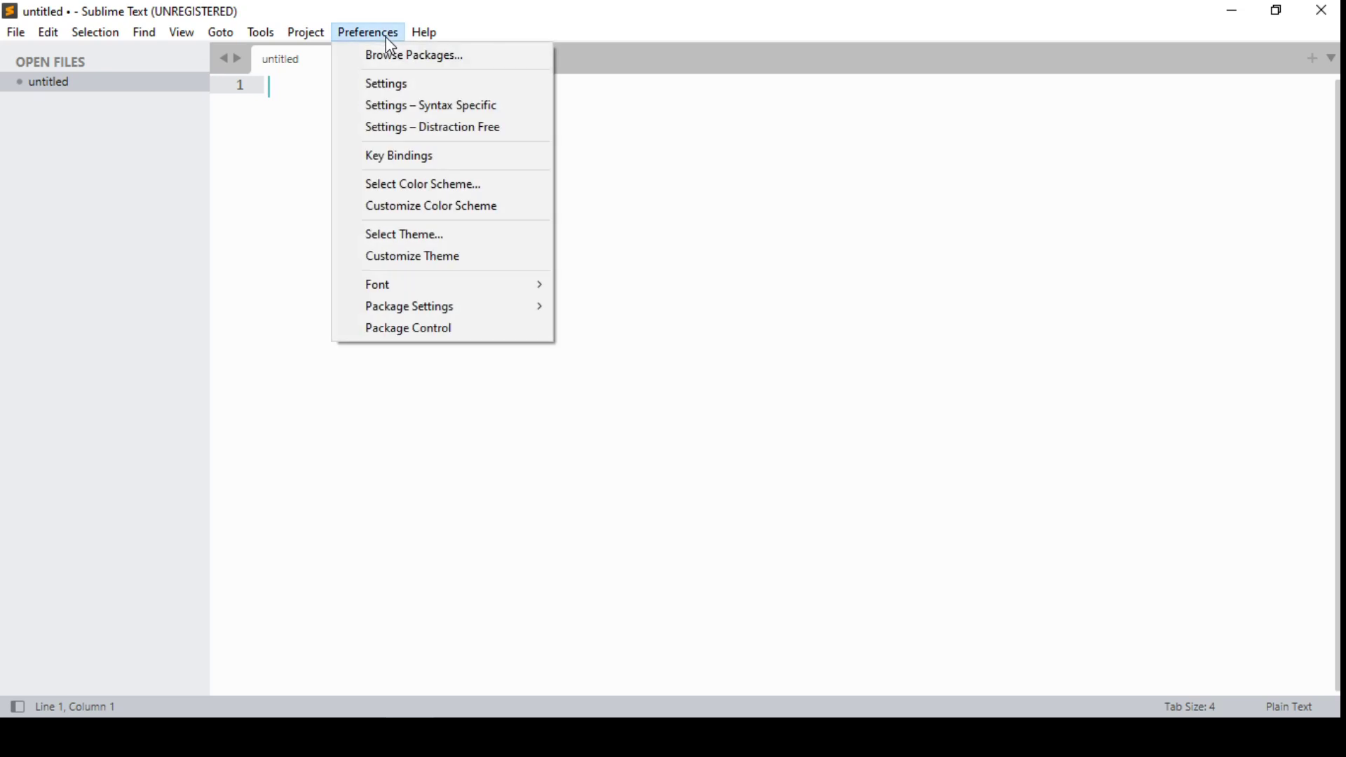
pyautogui.click(461, 329)
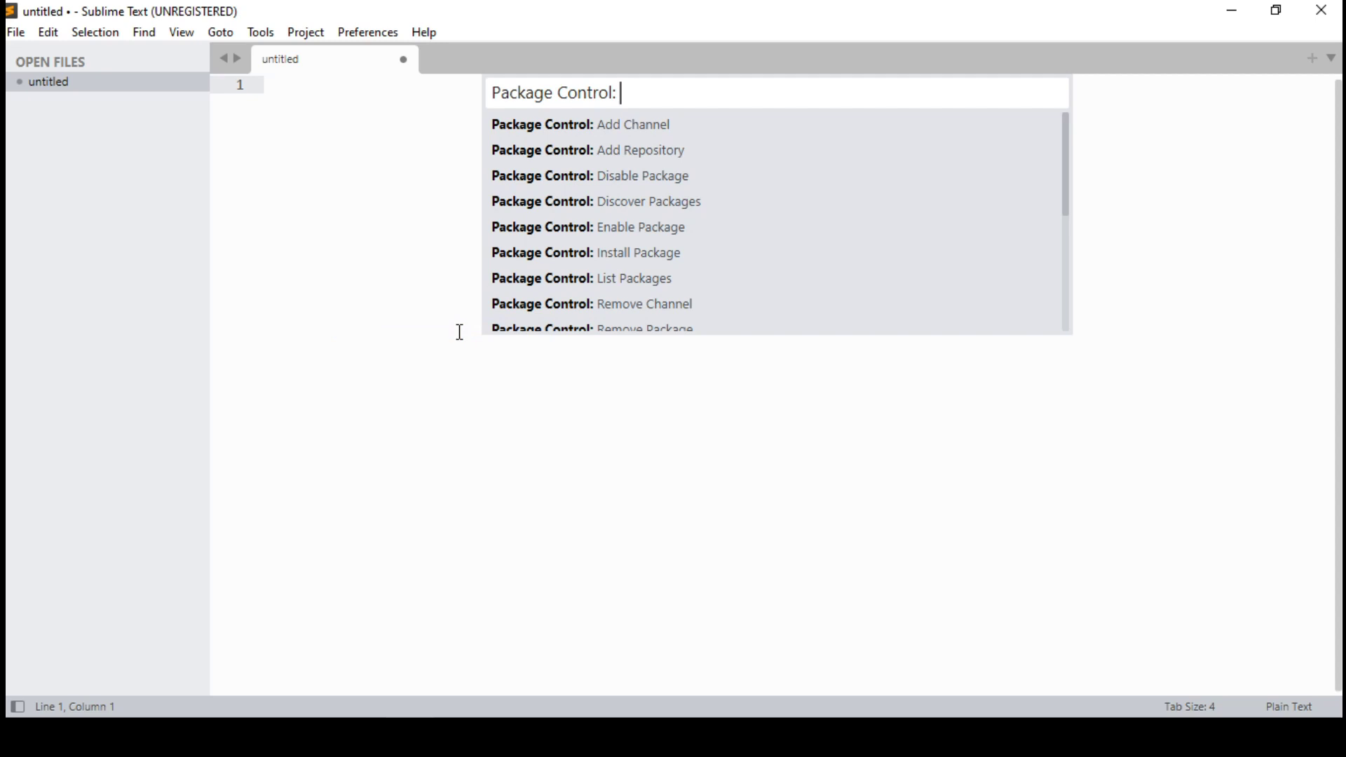
pyautogui.write('ins')
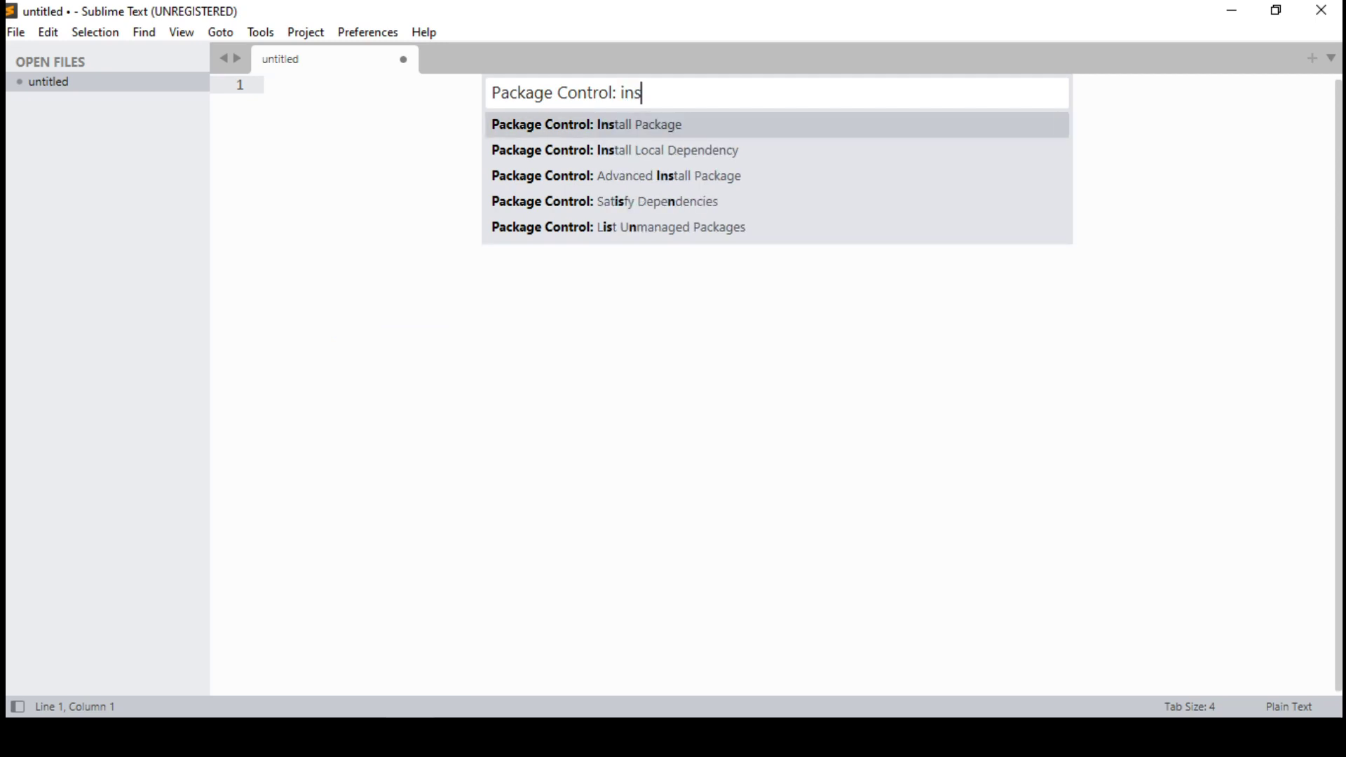
pyautogui.press('Down')
pyautogui.press('Up')
pyautogui.press('Return')
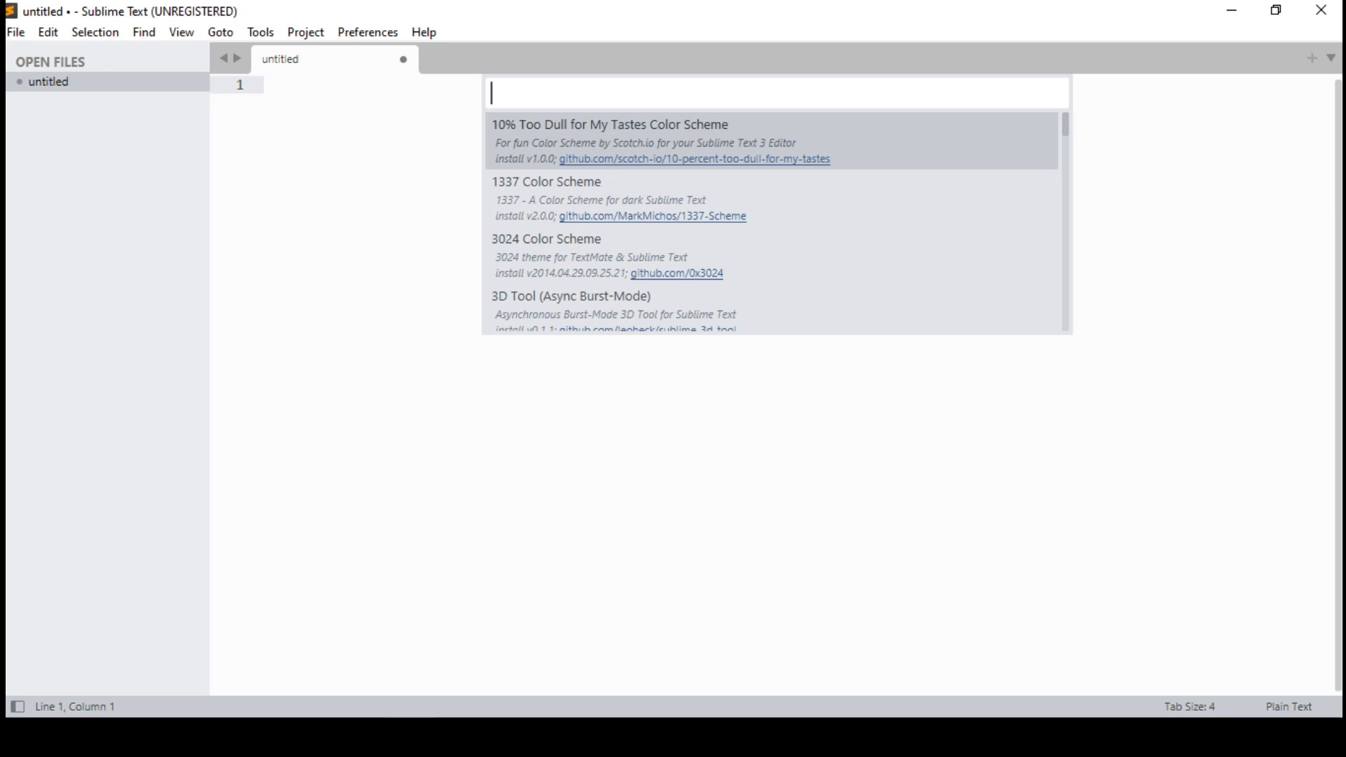
pyautogui.press('Down')
pyautogui.press('Down')
pyautogui.press('Down')
pyautogui.press('Down')
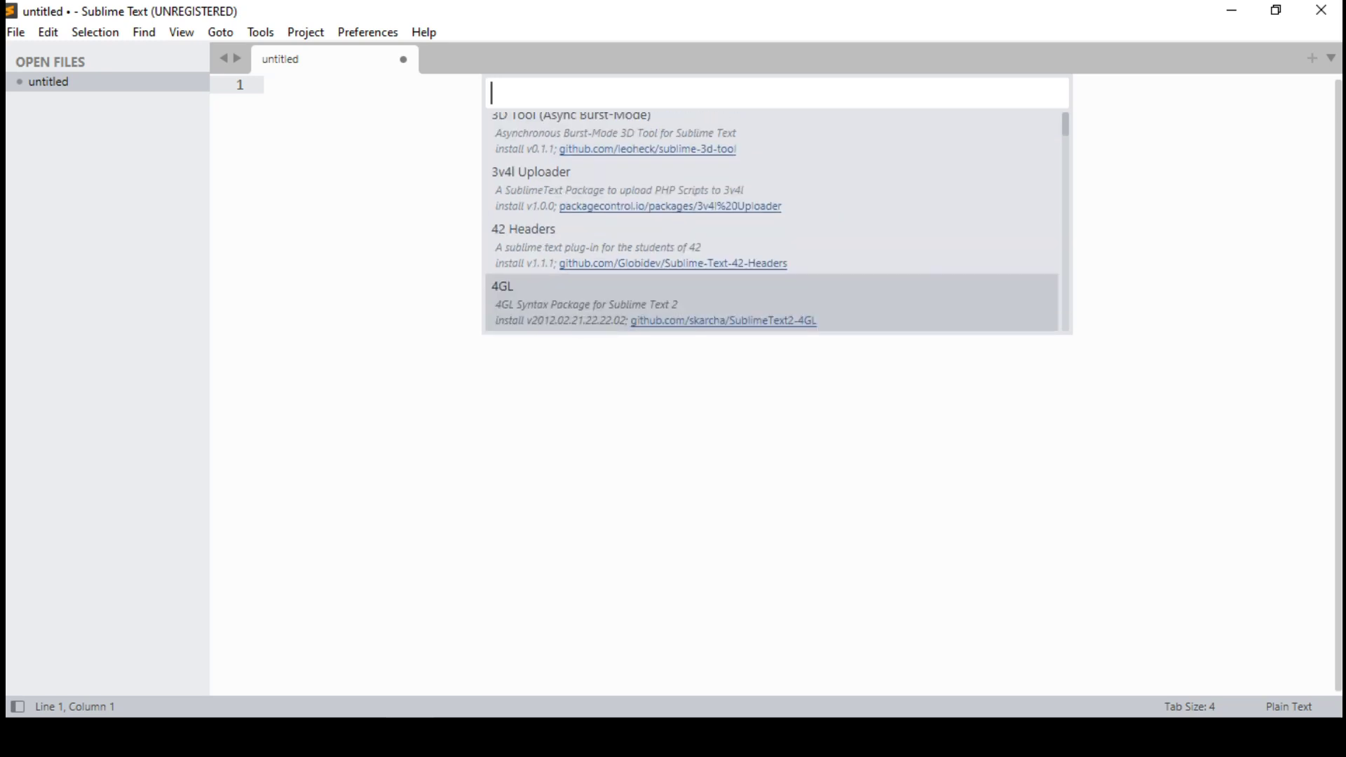
pyautogui.press('Down')
pyautogui.press('Down')
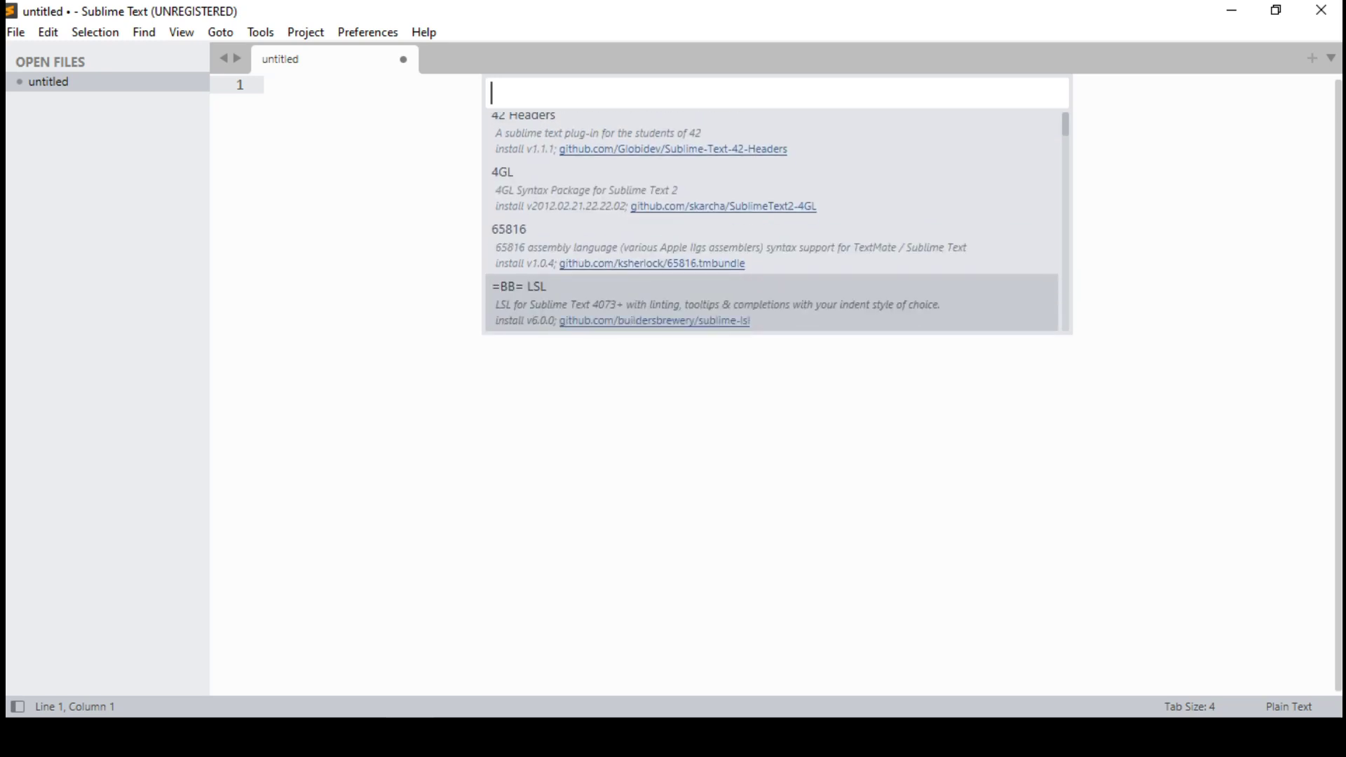
pyautogui.press('Up')
pyautogui.press('Up')
pyautogui.press('Up')
pyautogui.press('Up')
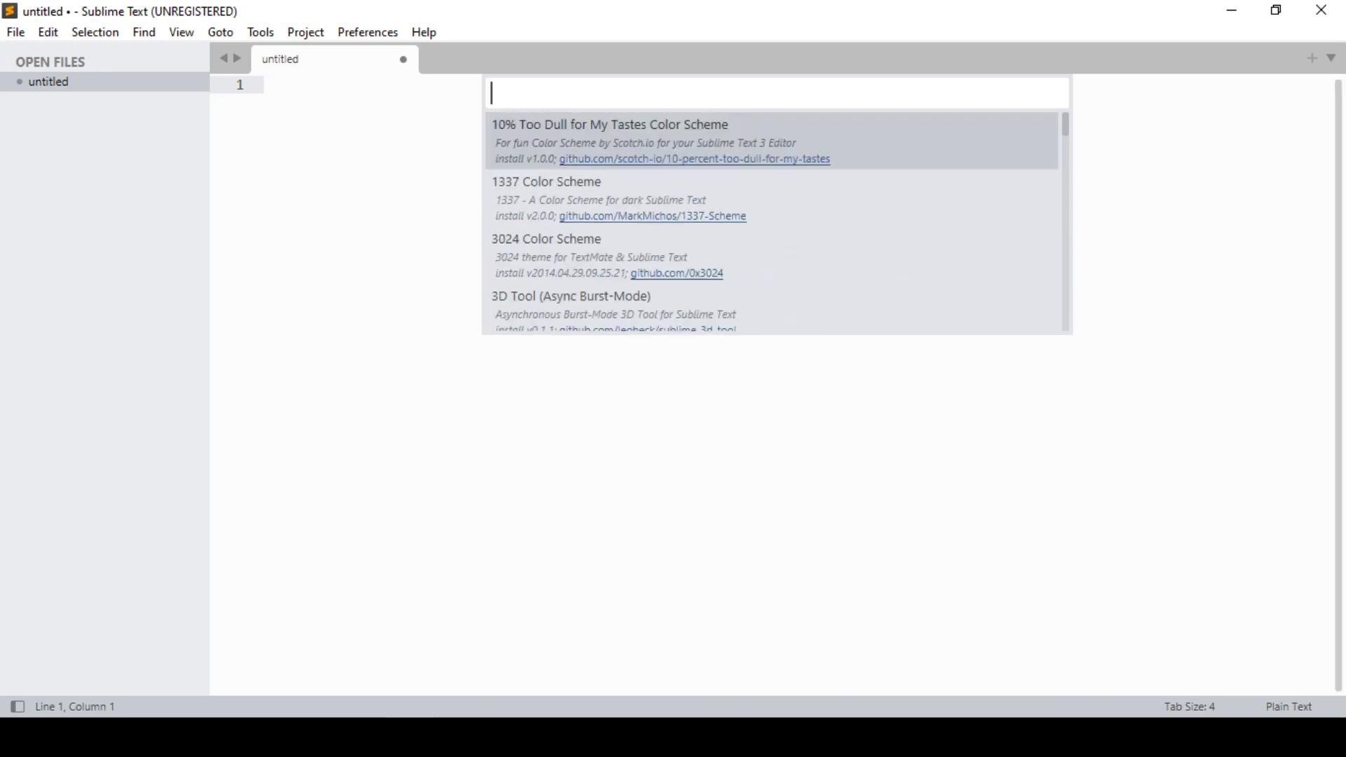
pyautogui.write('ma')
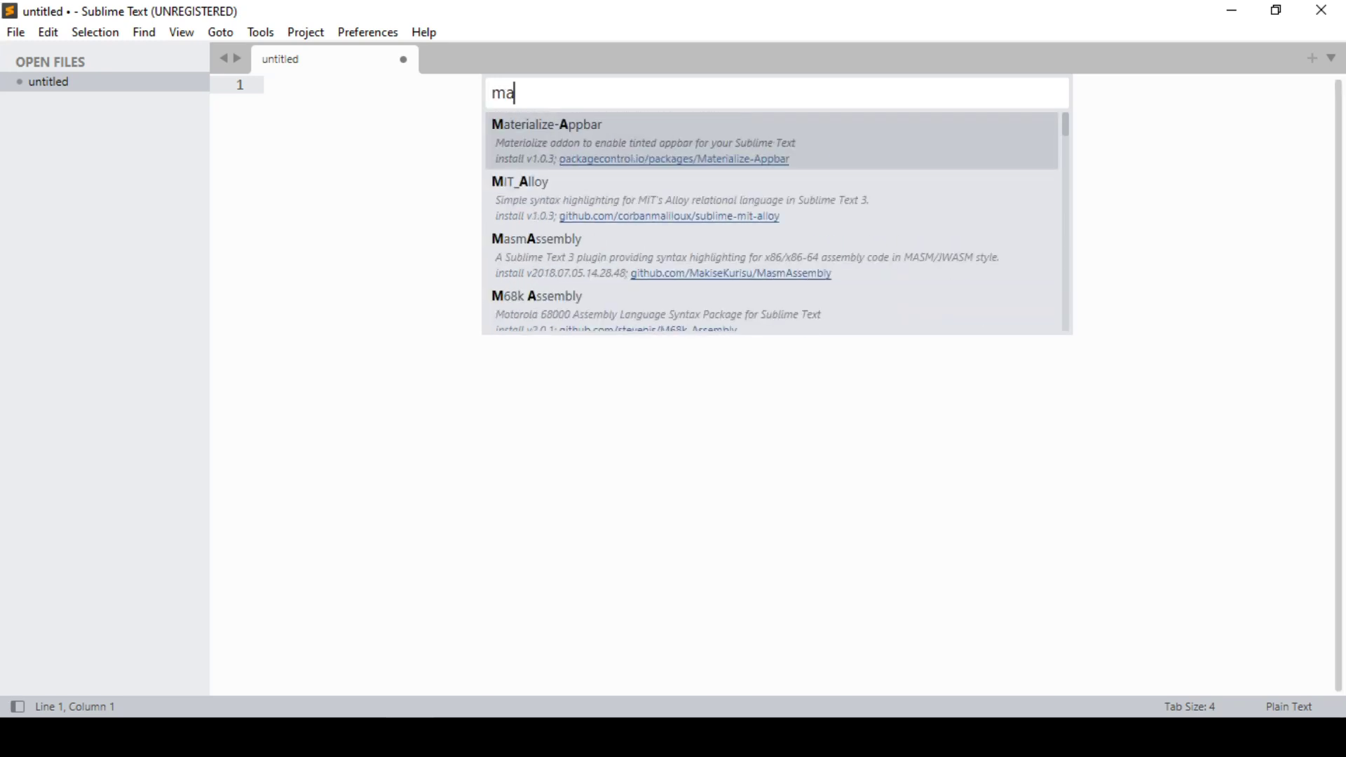
pyautogui.write('t')
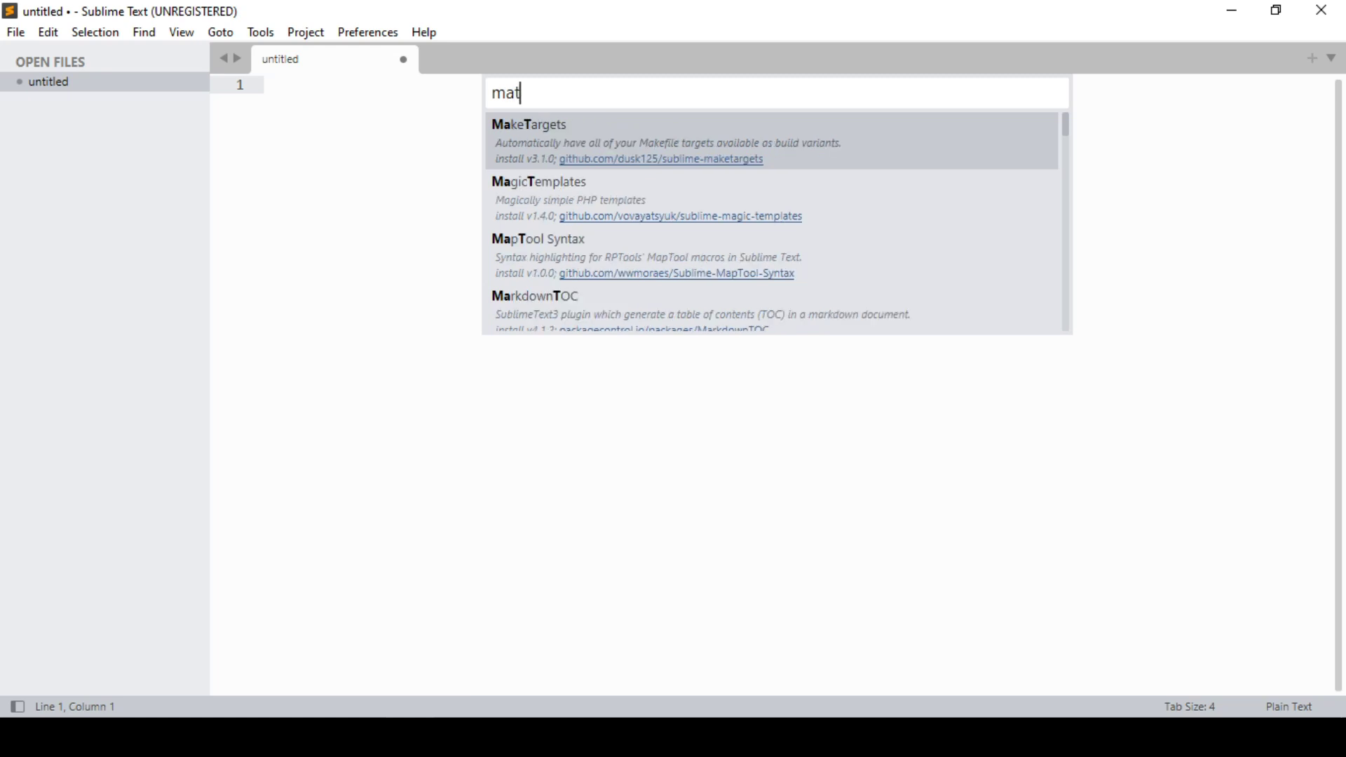
pyautogui.write('er')
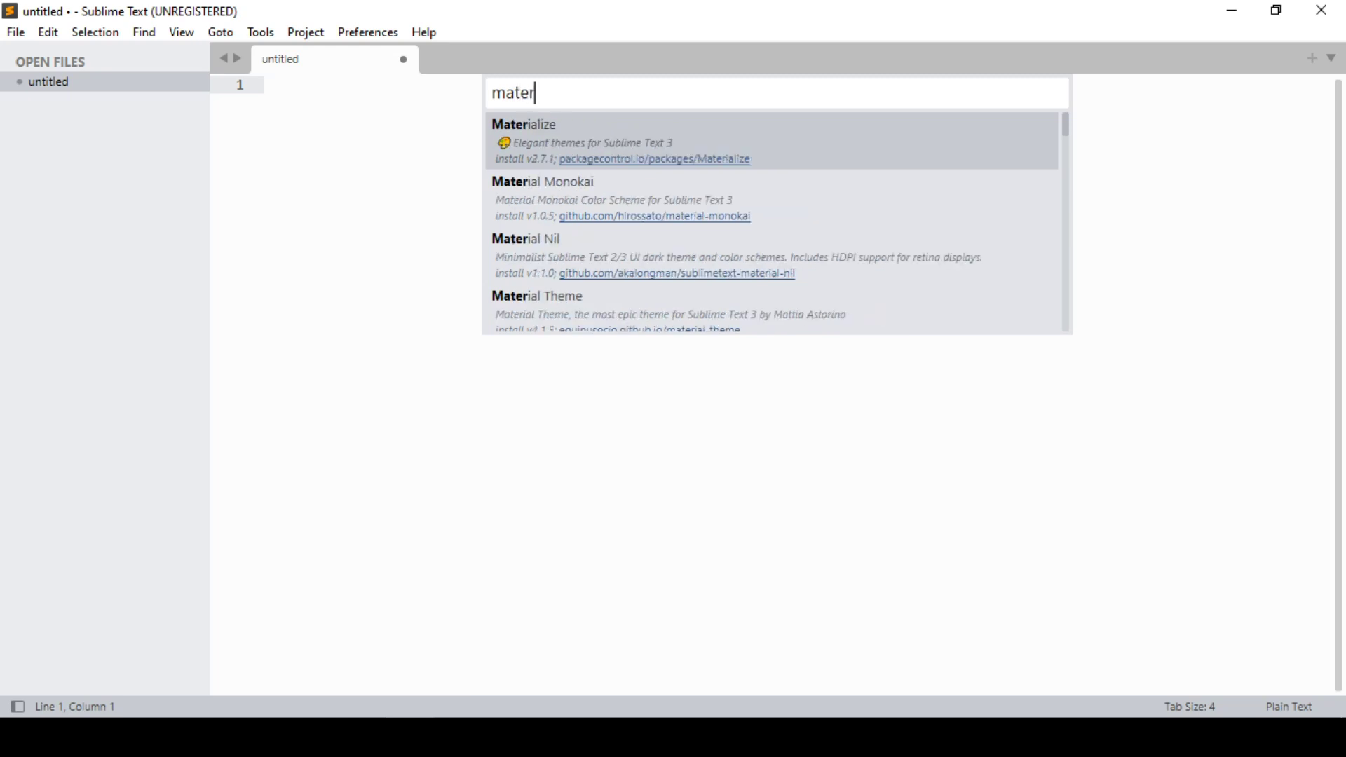
# Select and install the Material Theme package from the 'mater' search results.
pyautogui.press('Down')
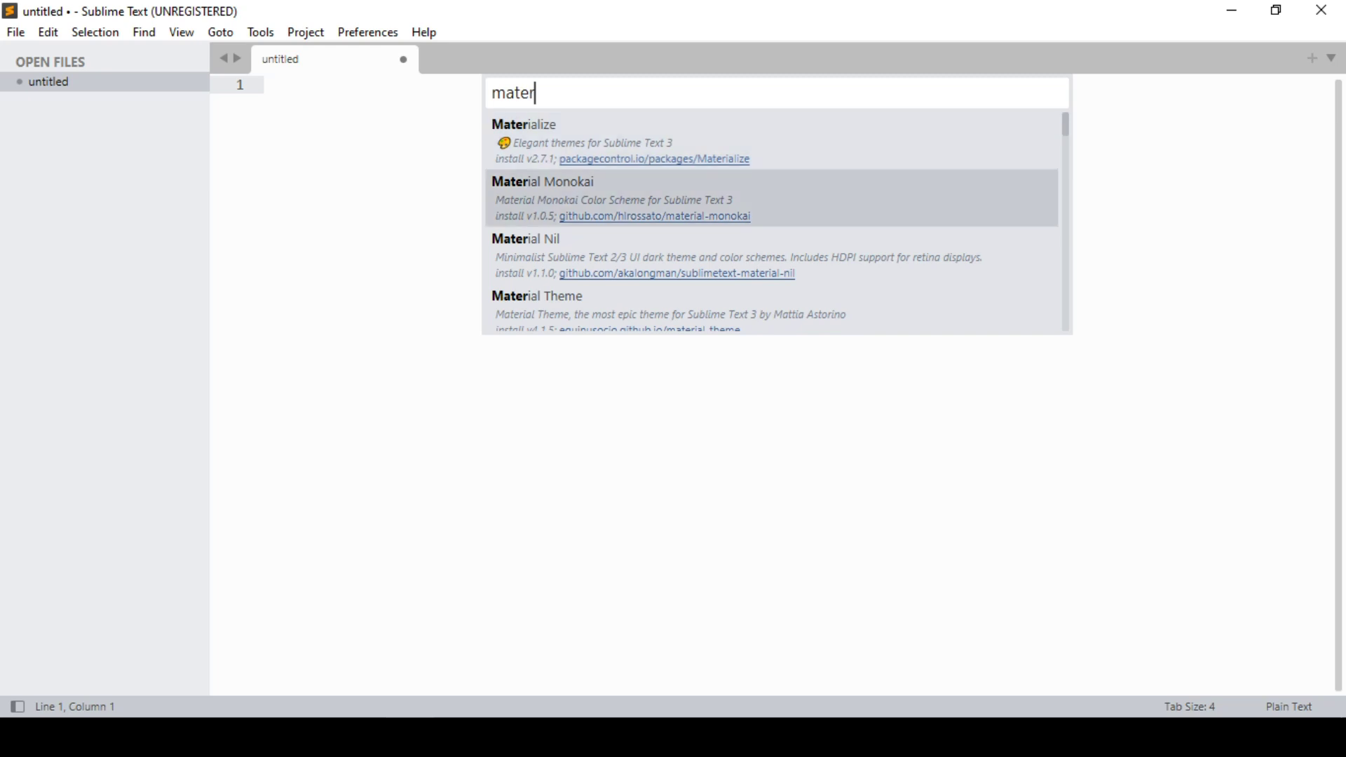
pyautogui.press('Down')
pyautogui.press('Down')
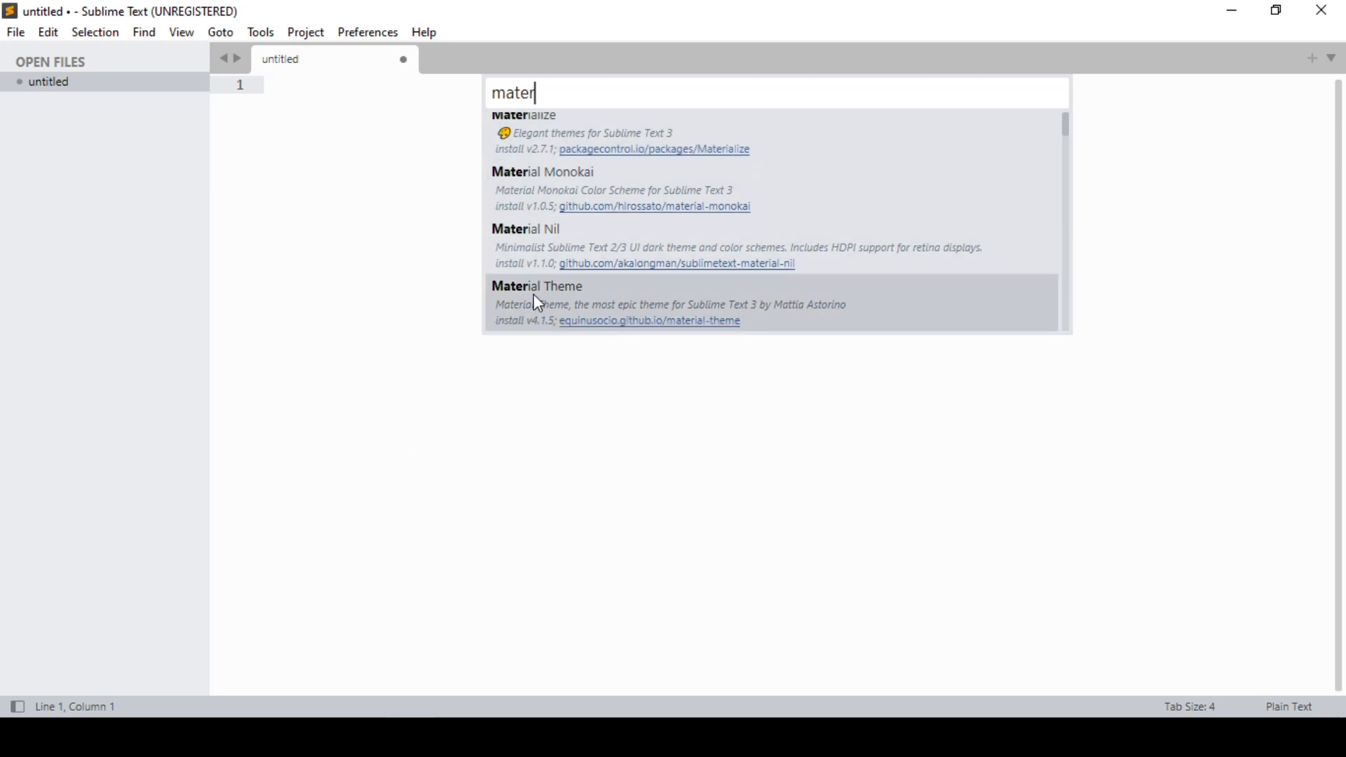
pyautogui.press('Return')
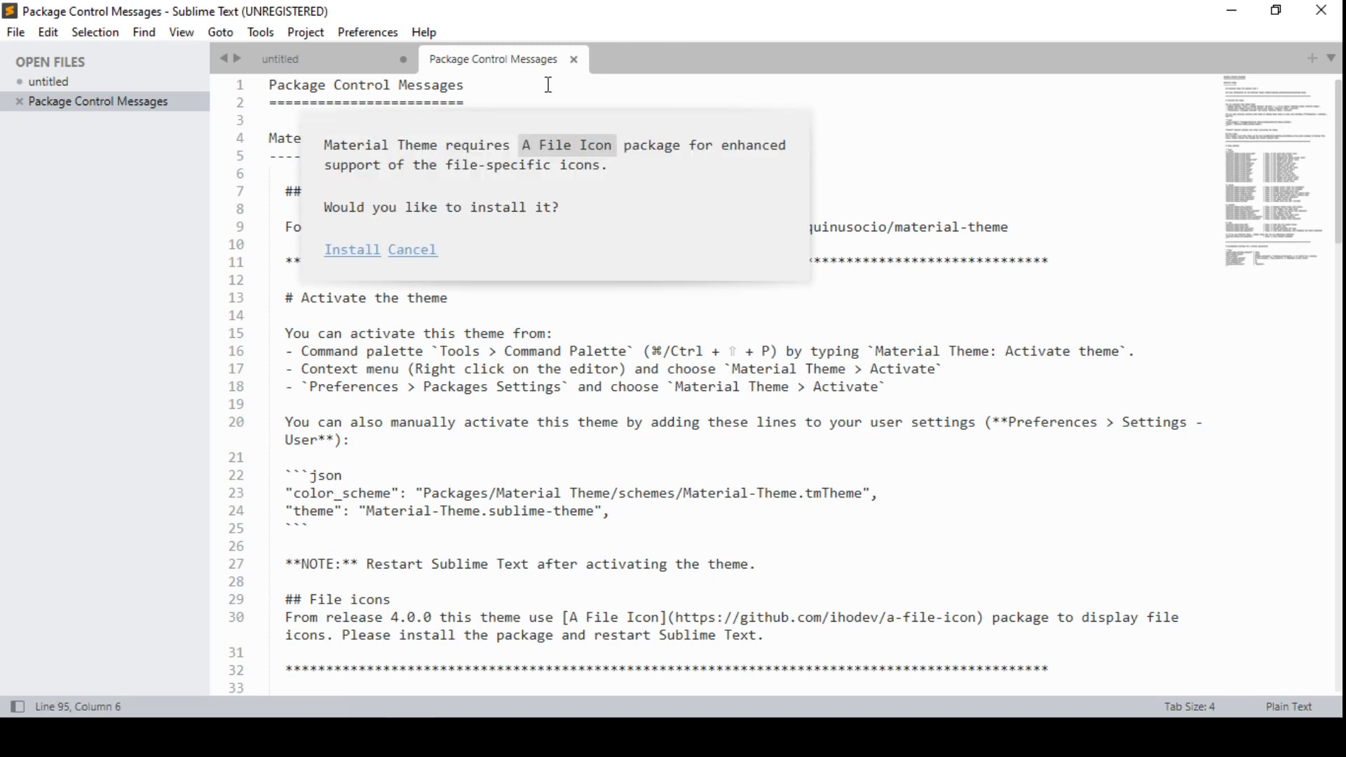
# Apply Material-Theme.sublime-theme as the UI theme via Preferences > Select Theme.
pyautogui.click(574, 60)
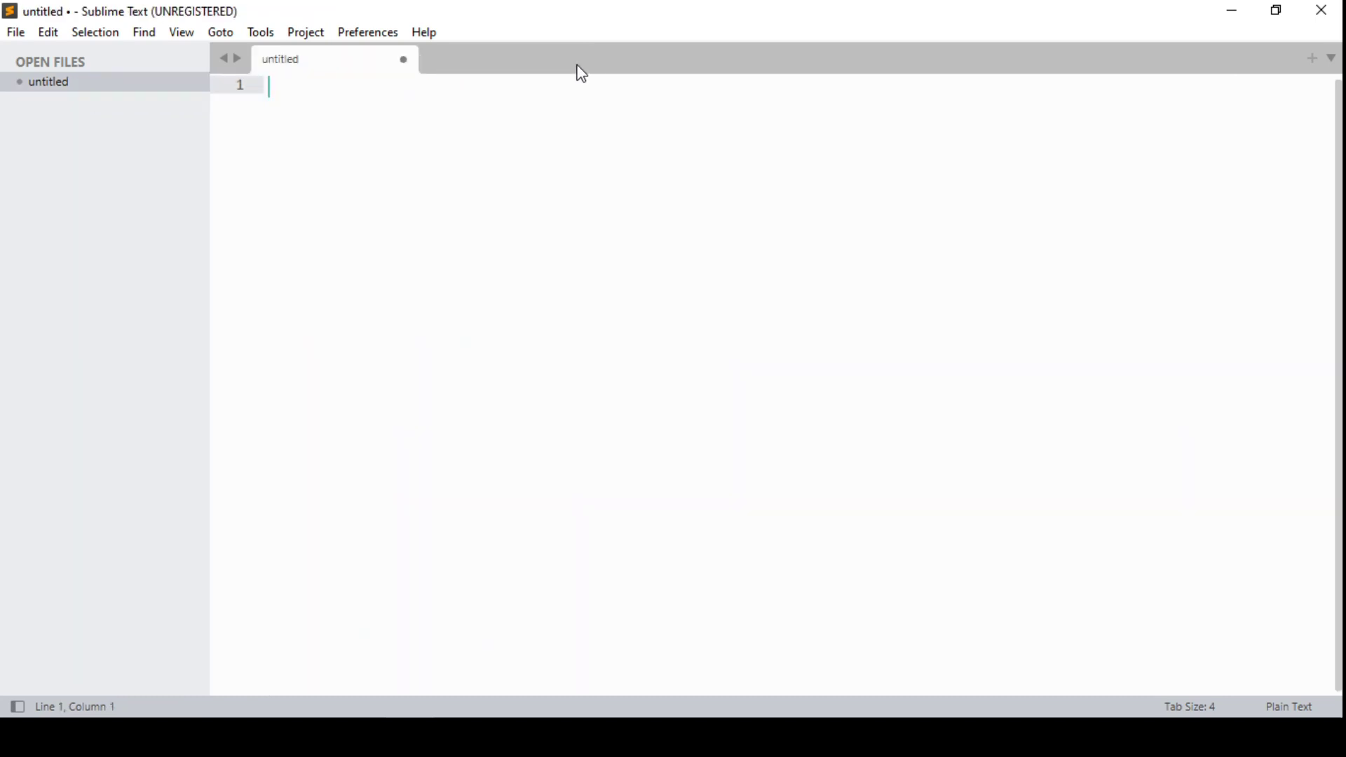
pyautogui.click(401, 39)
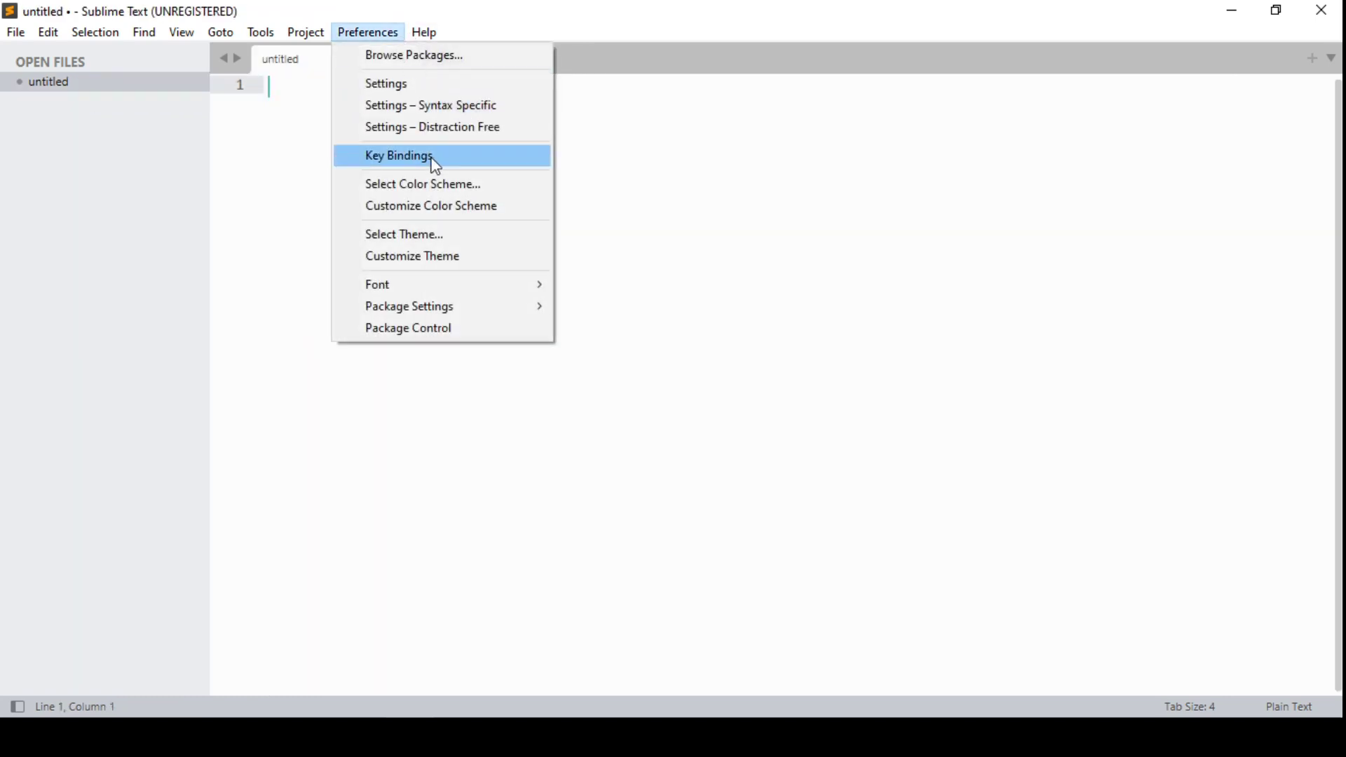
pyautogui.click(434, 245)
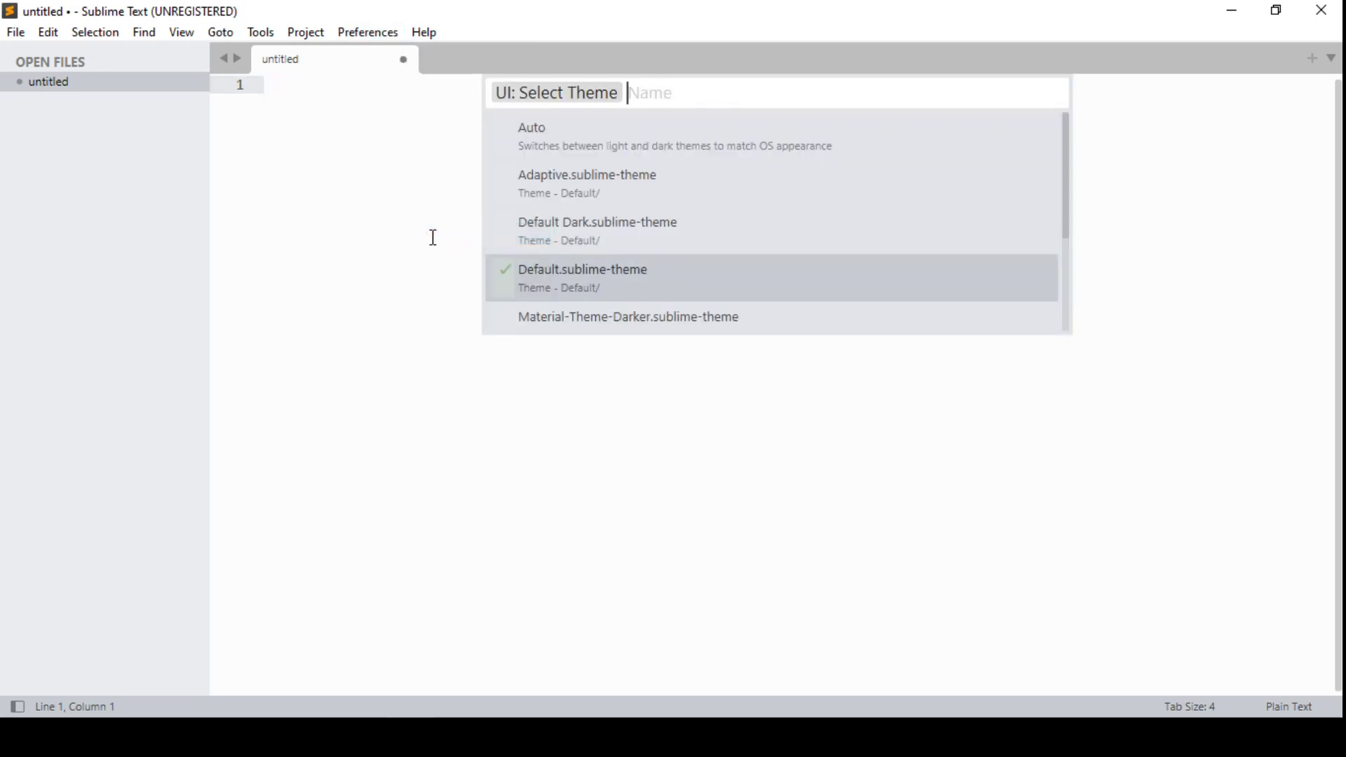
pyautogui.press('Down')
pyautogui.press('Down')
pyautogui.press('Down')
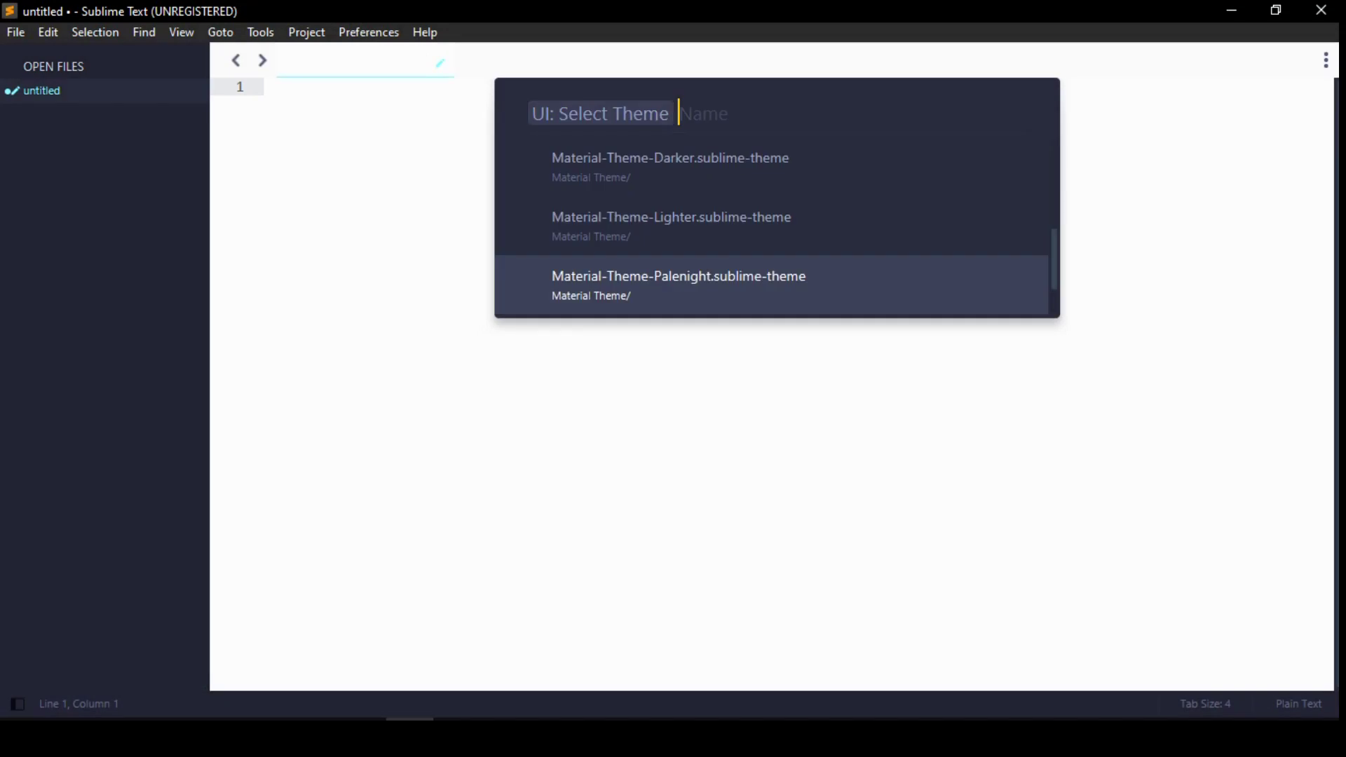
pyautogui.press('Down')
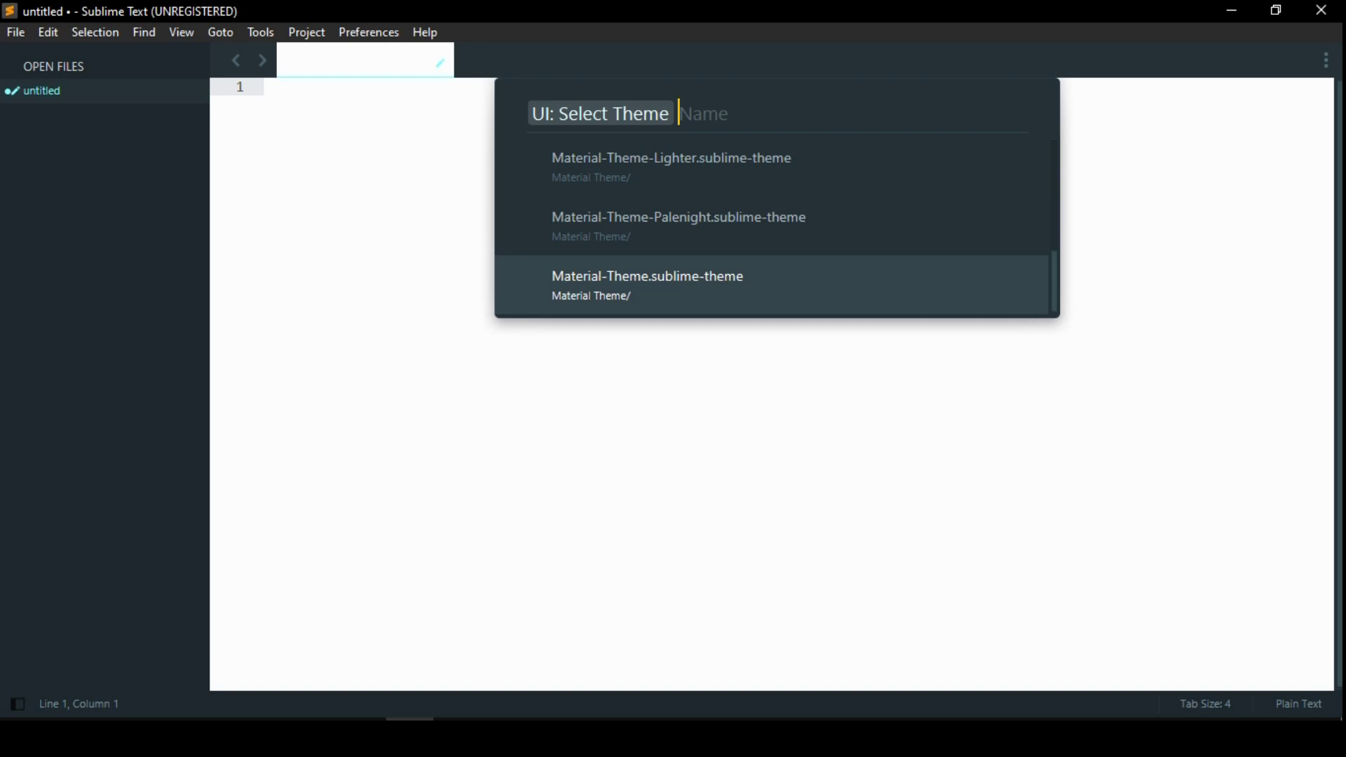
pyautogui.press('Return')
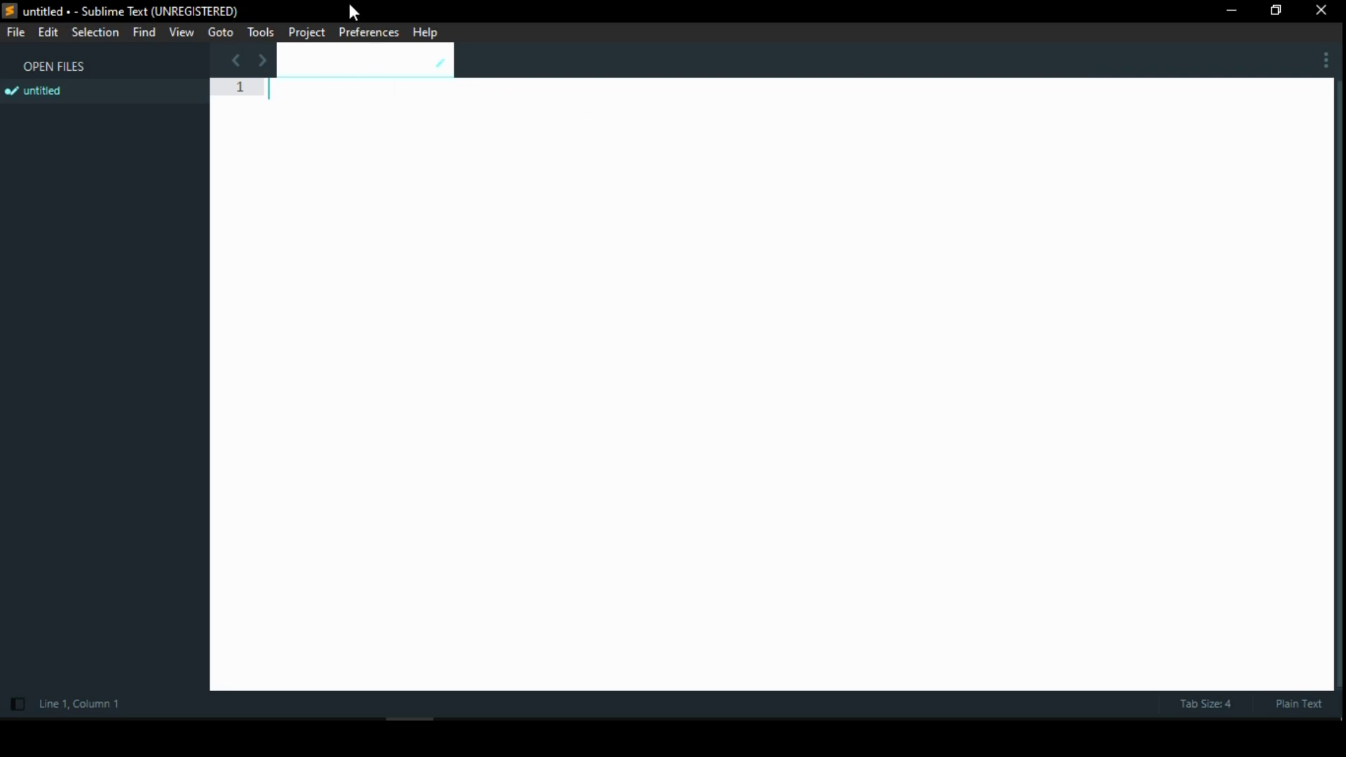
pyautogui.click(363, 34)
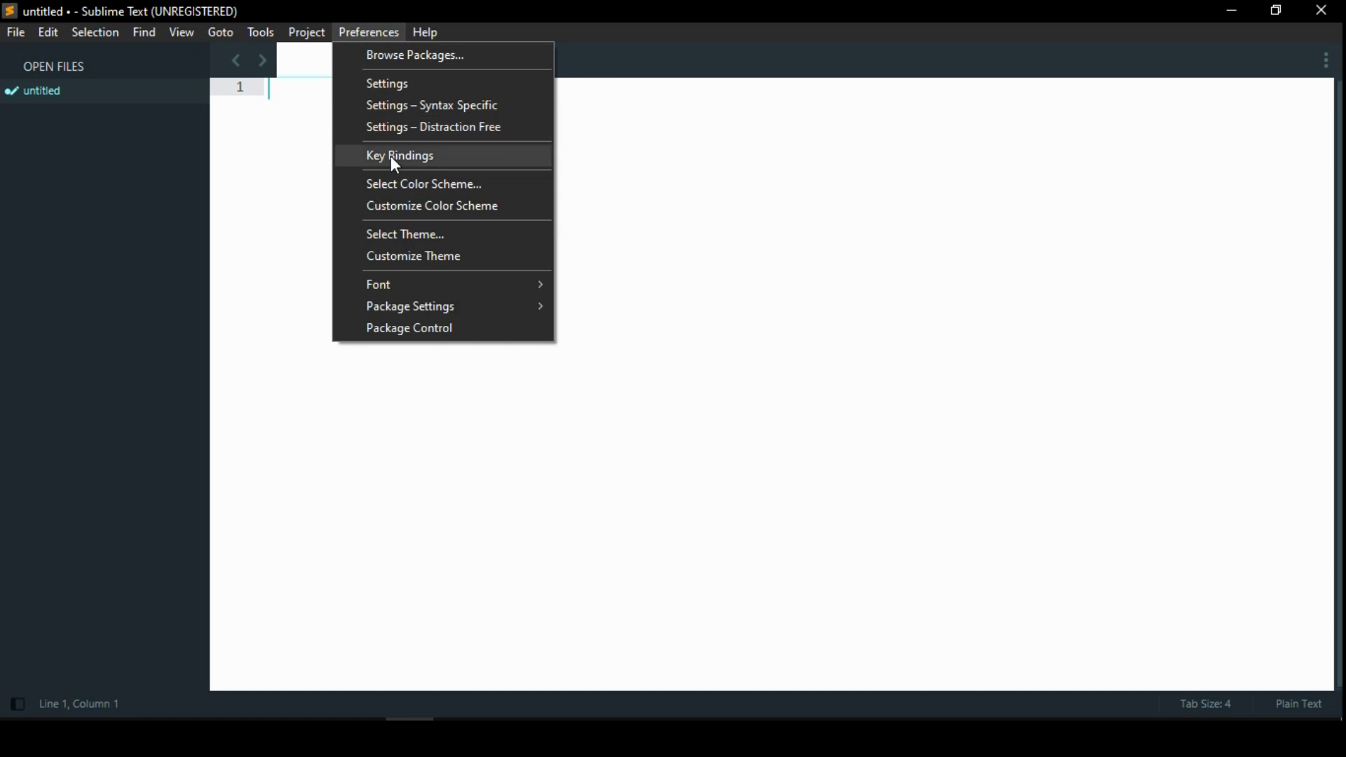
# Apply the Material-Theme colour scheme via Select Color Scheme, after previewing Palenight.
pyautogui.click(412, 186)
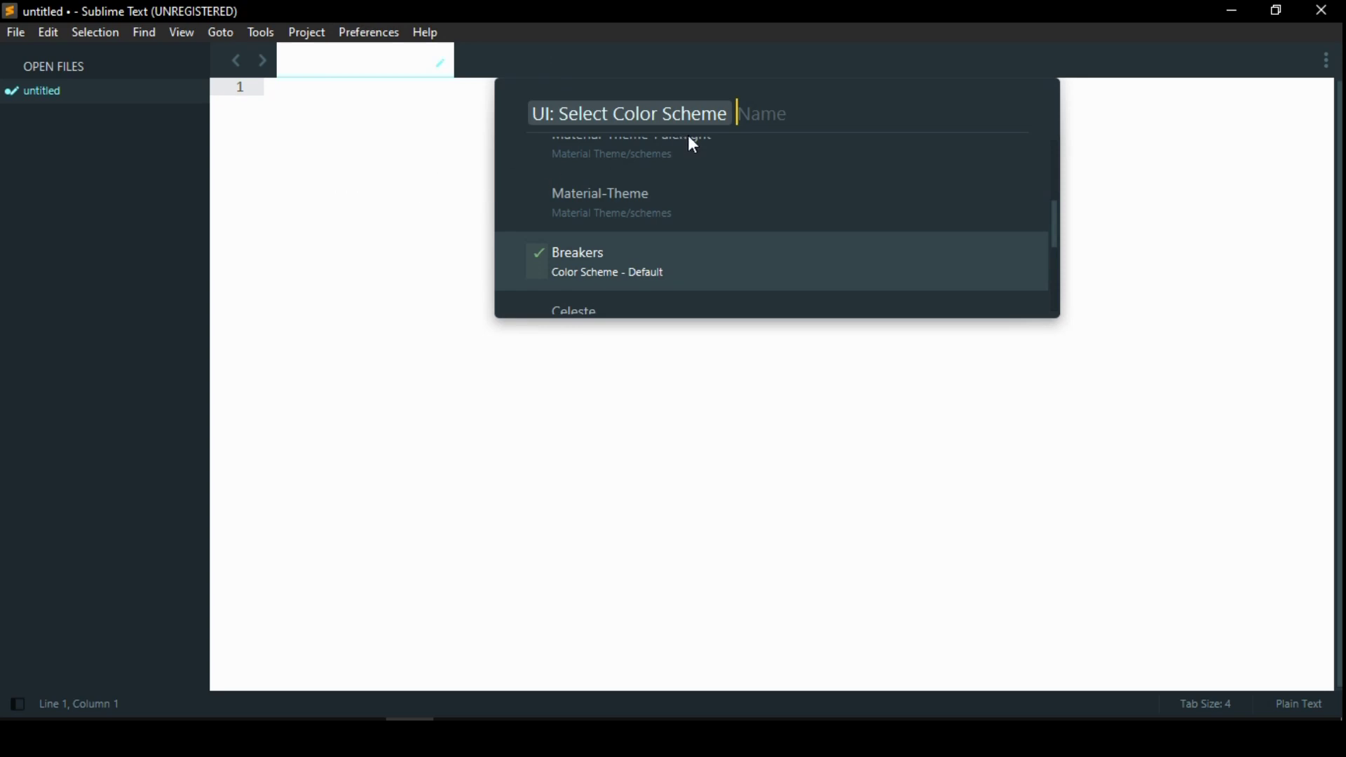
pyautogui.press('Up')
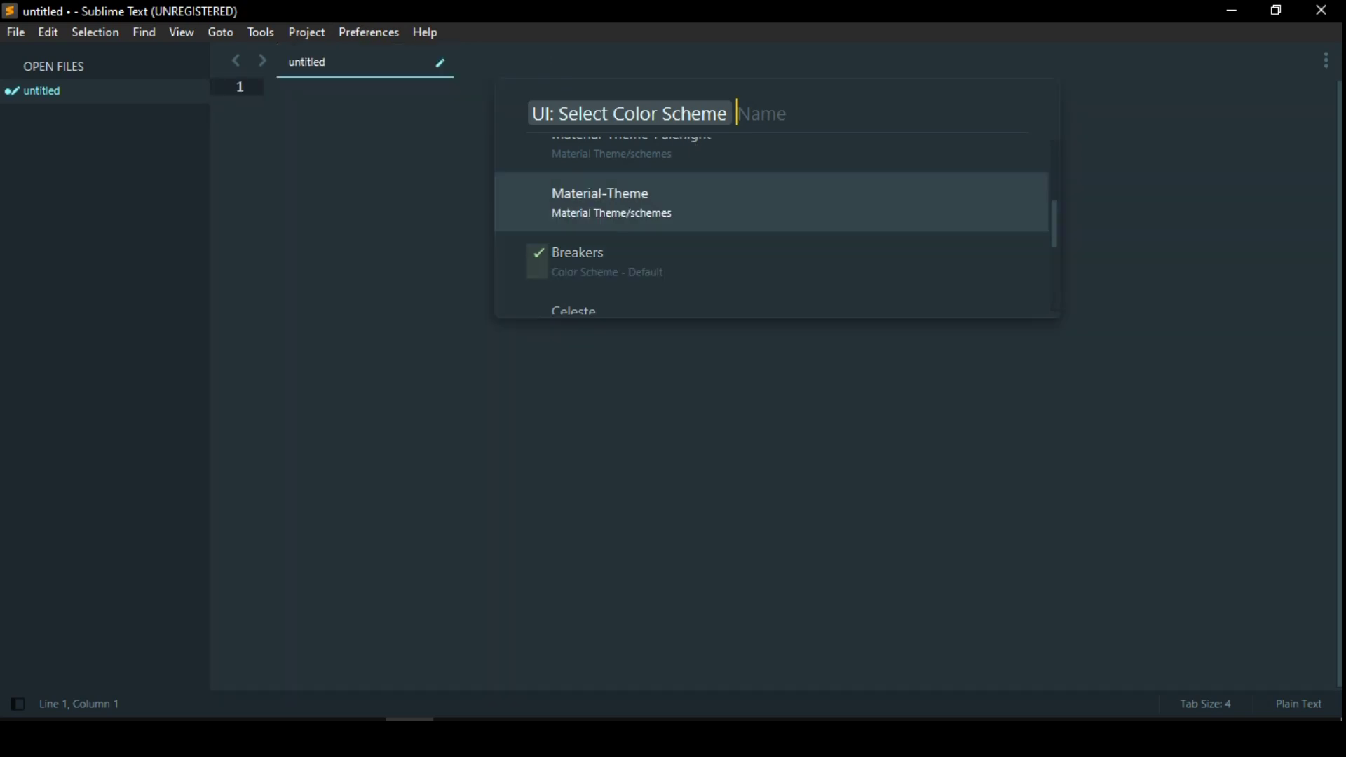
pyautogui.press('Up')
pyautogui.press('Up')
pyautogui.press('Up')
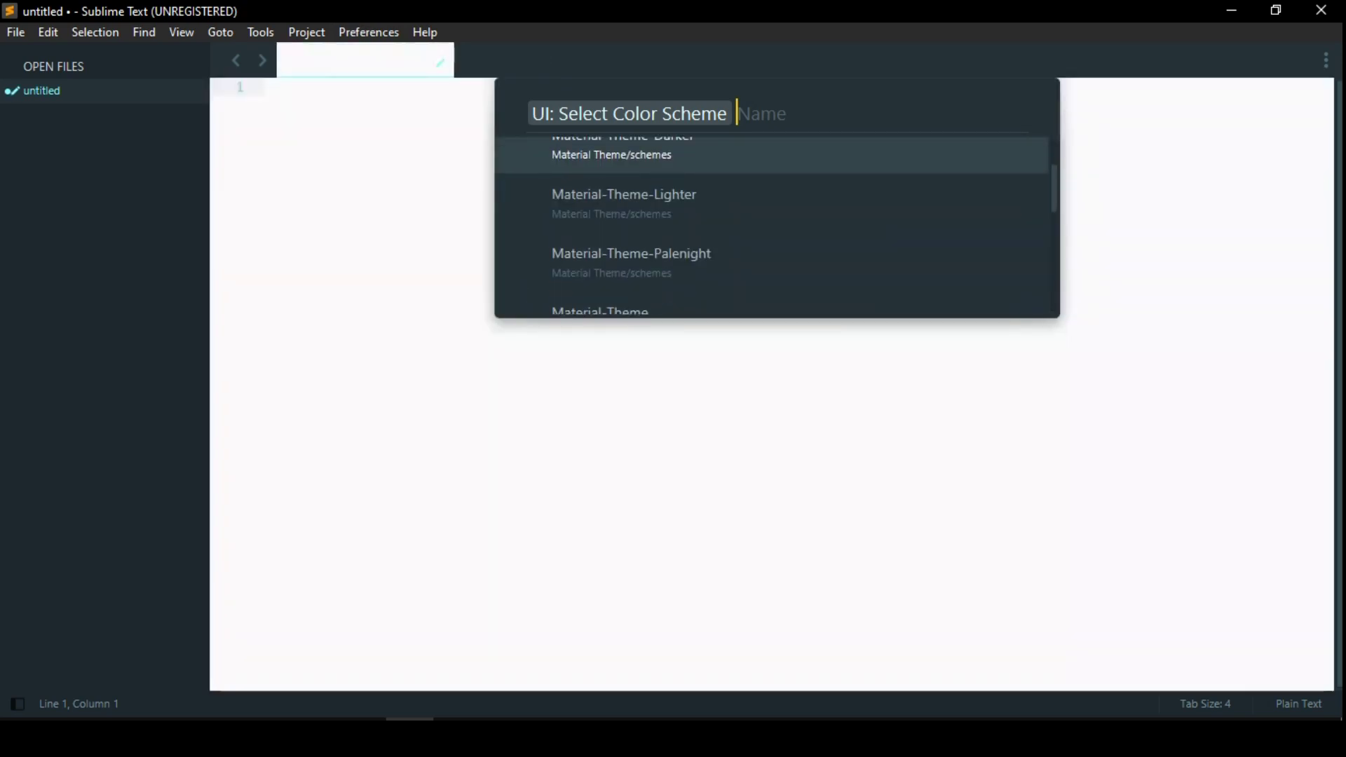
pyautogui.press('Down')
pyautogui.press('Down')
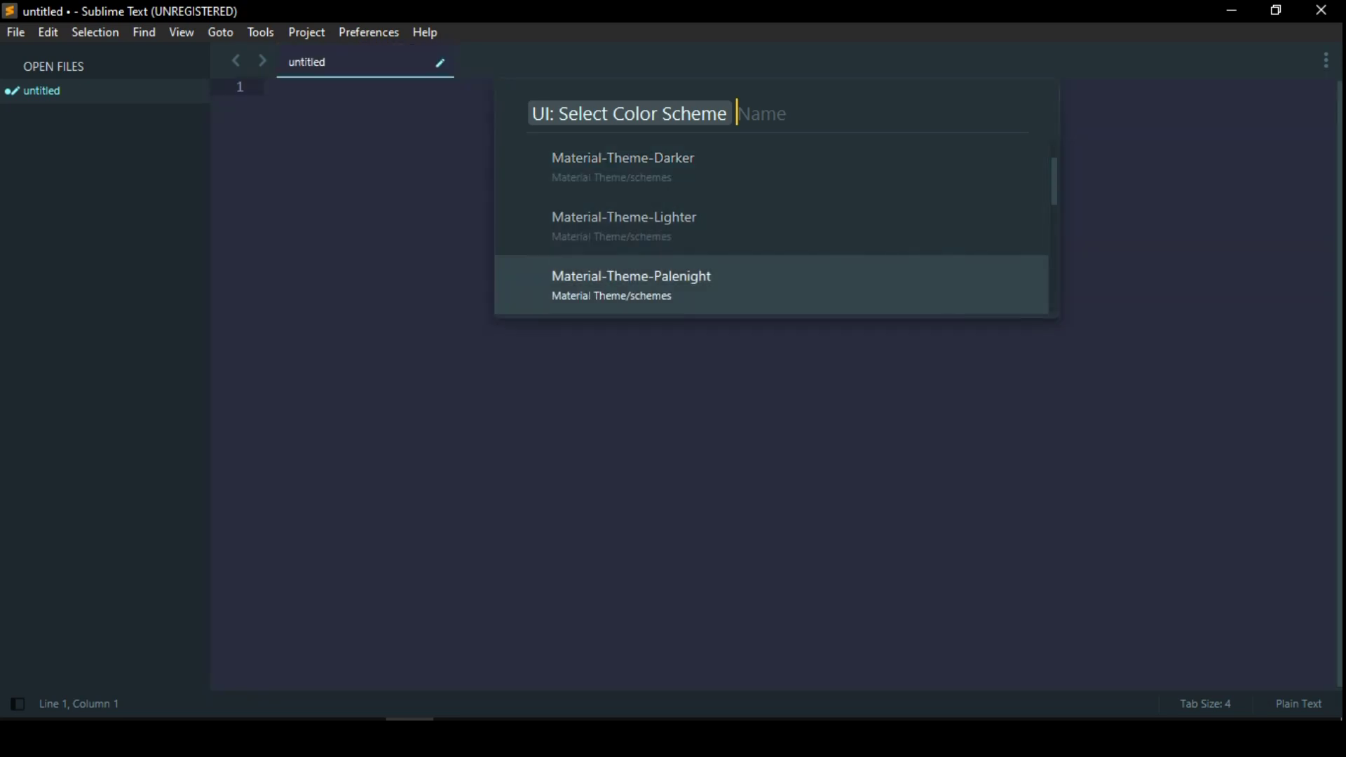
pyautogui.press('Down')
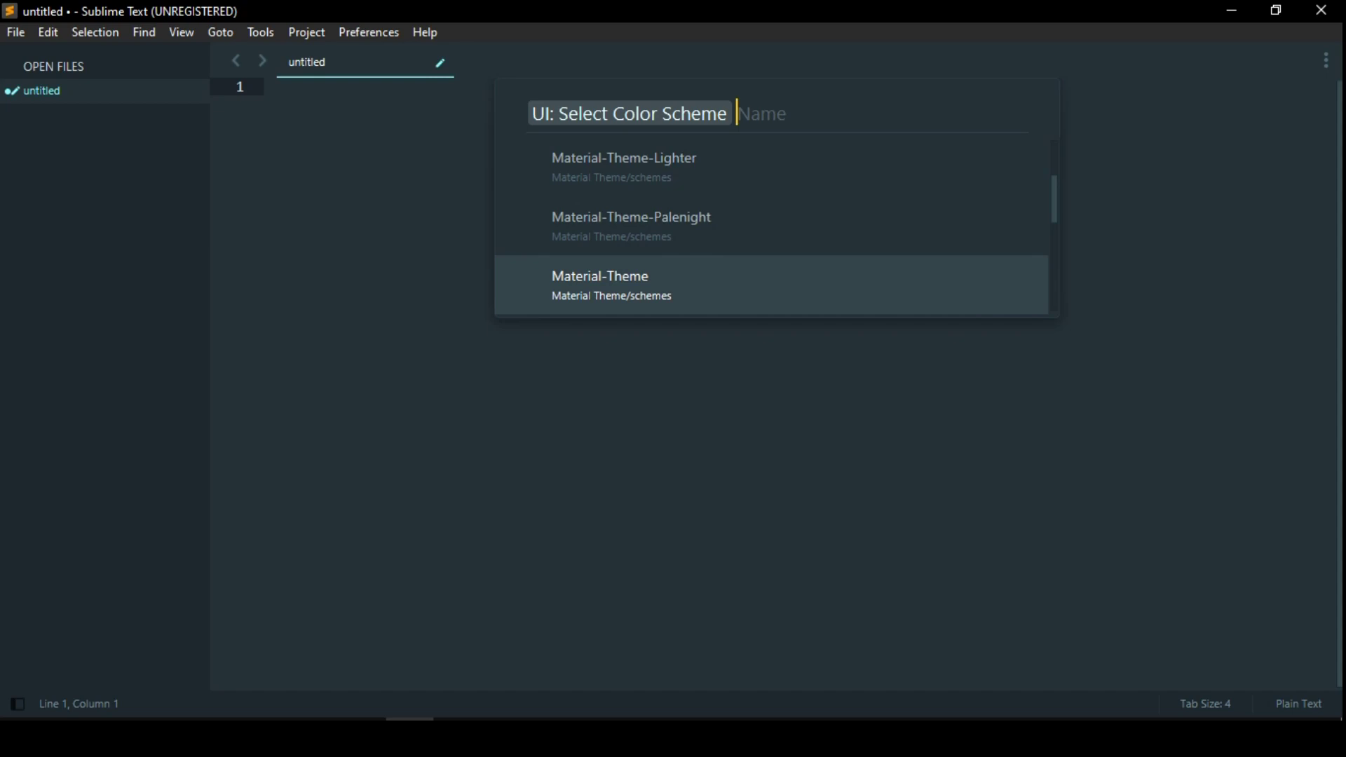
pyautogui.press('Return')
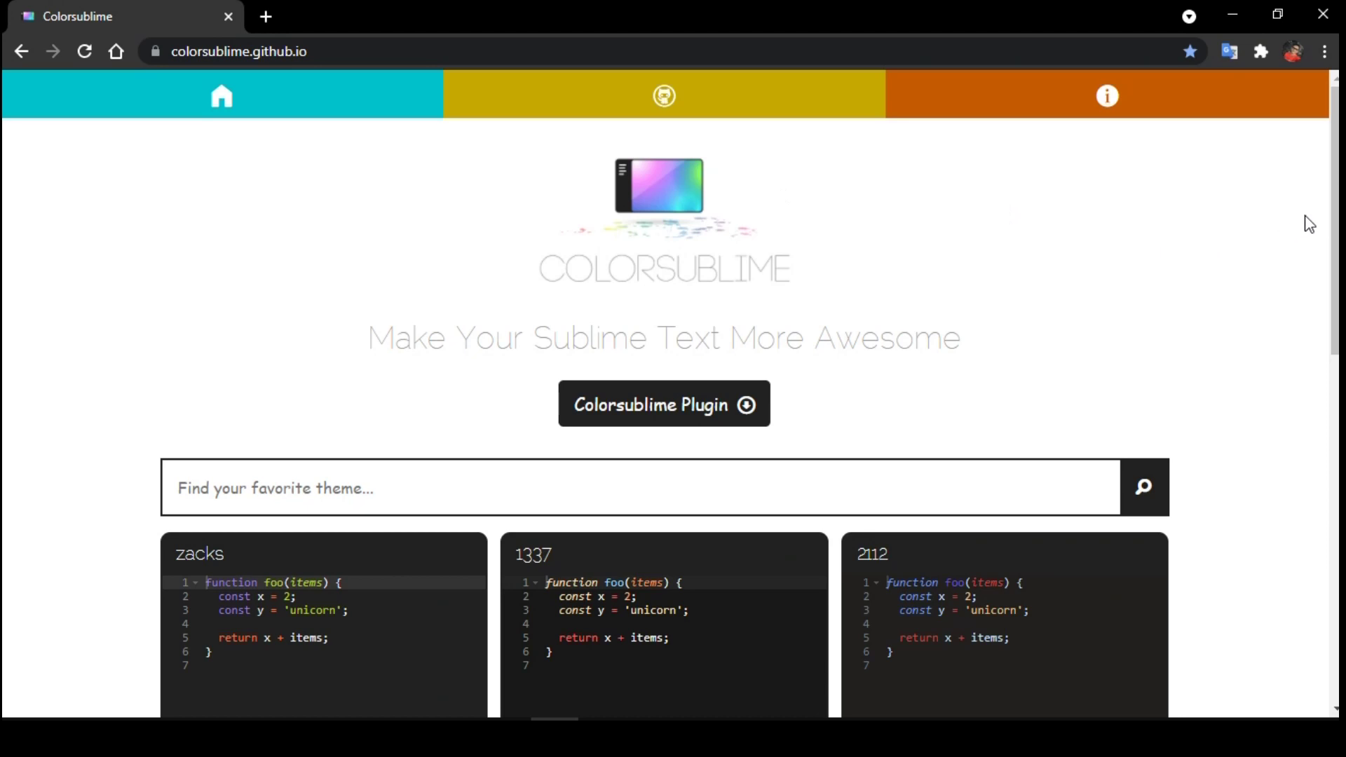
pyautogui.scroll(-3, 1011, 282)
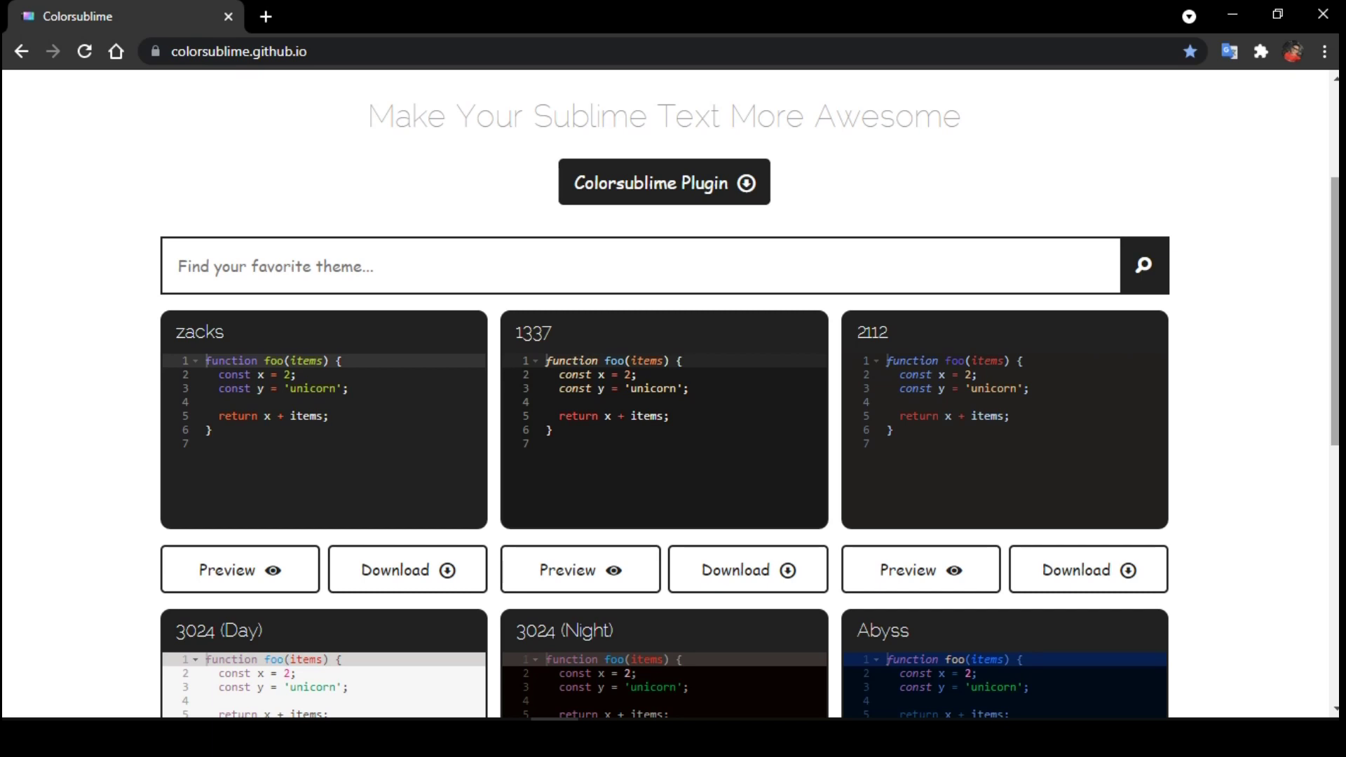
pyautogui.scroll(-5, 672, 420)
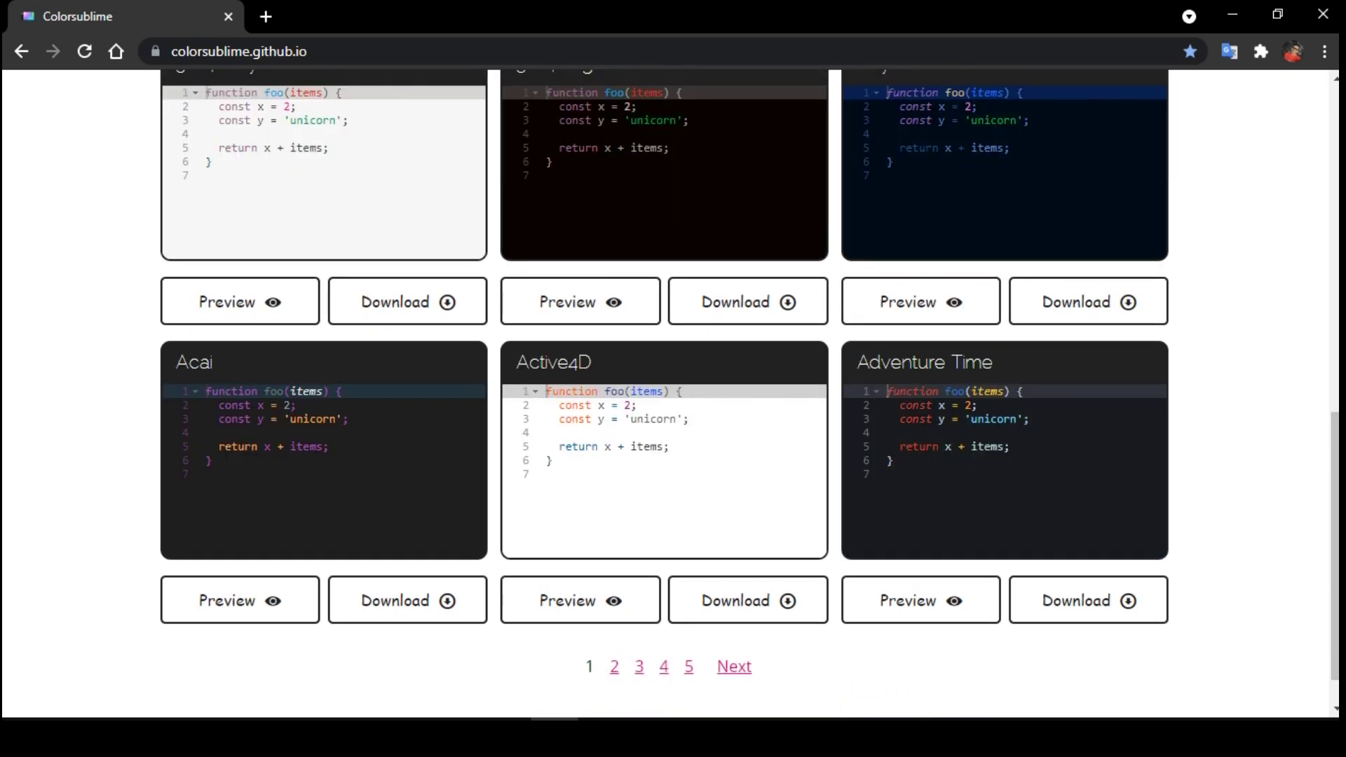